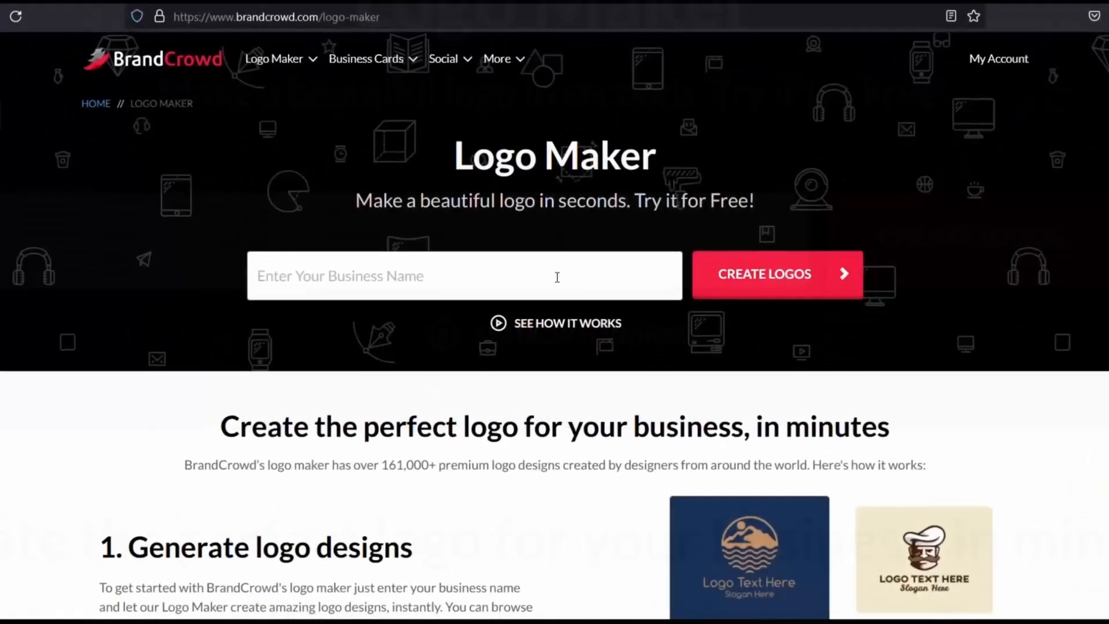
- Generate logo designs for the business name "Royal Prince" with the keyword "Tailor"
text(Royal )
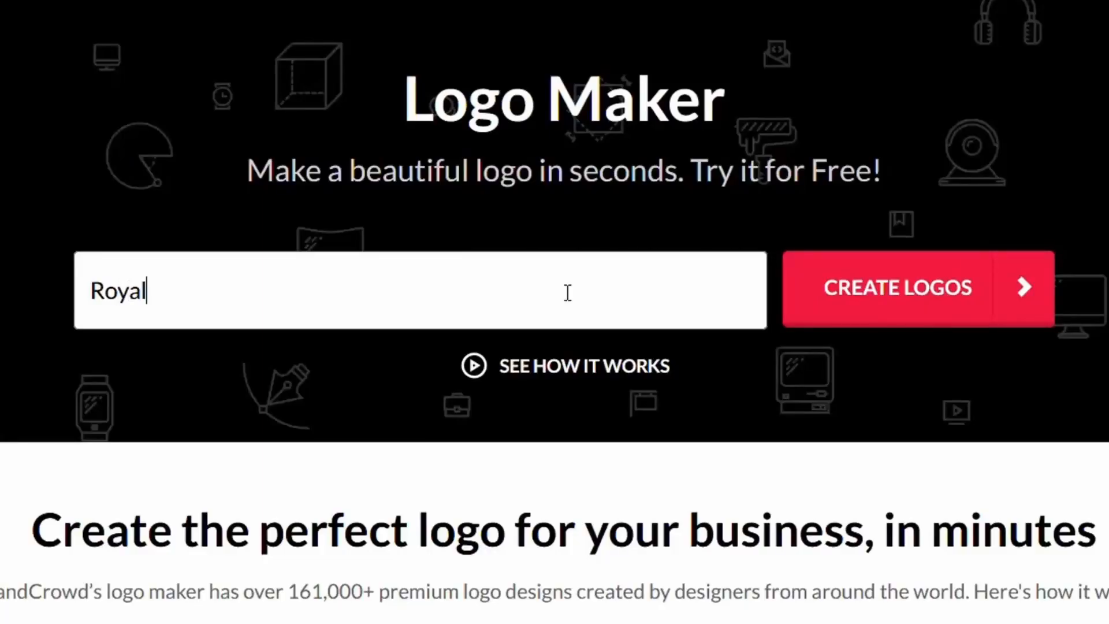
text(Prince)
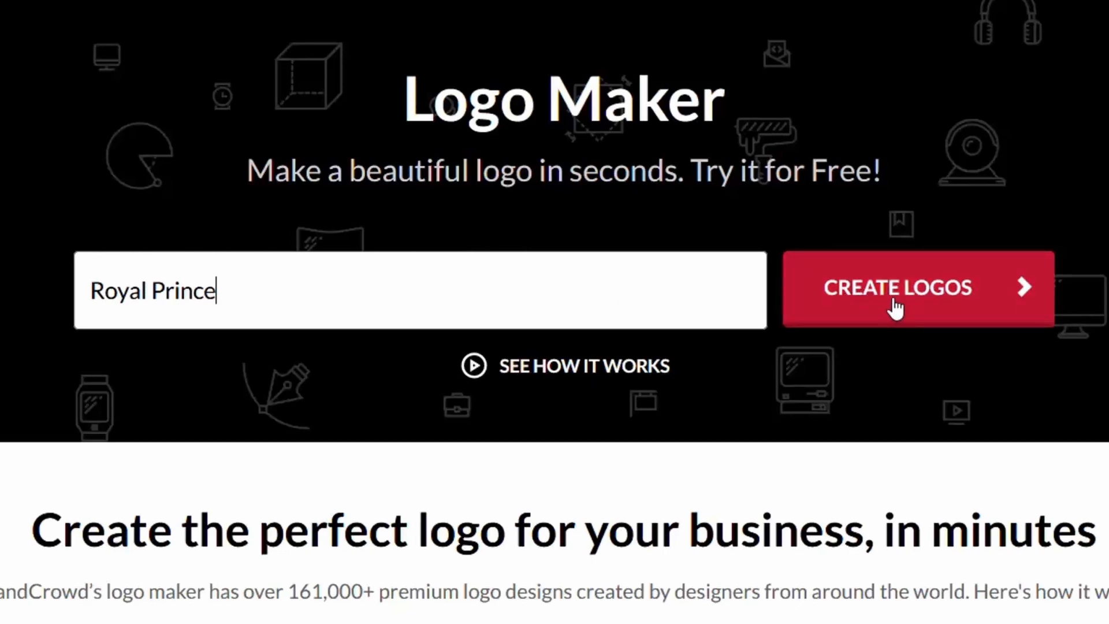
click(893, 300)
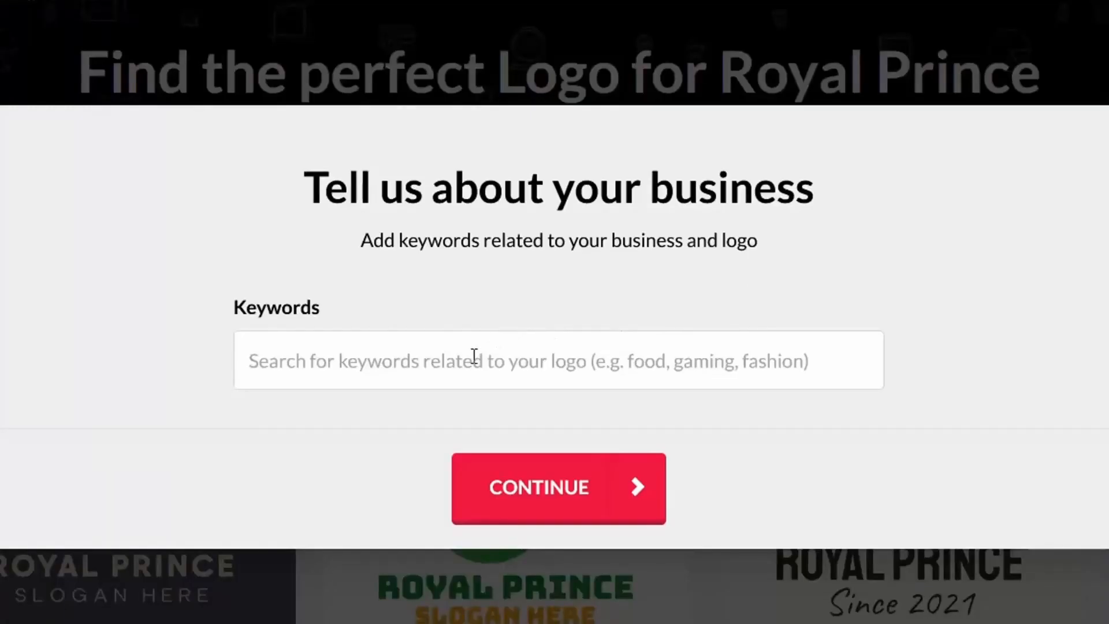
click(475, 355)
text(Tailor)
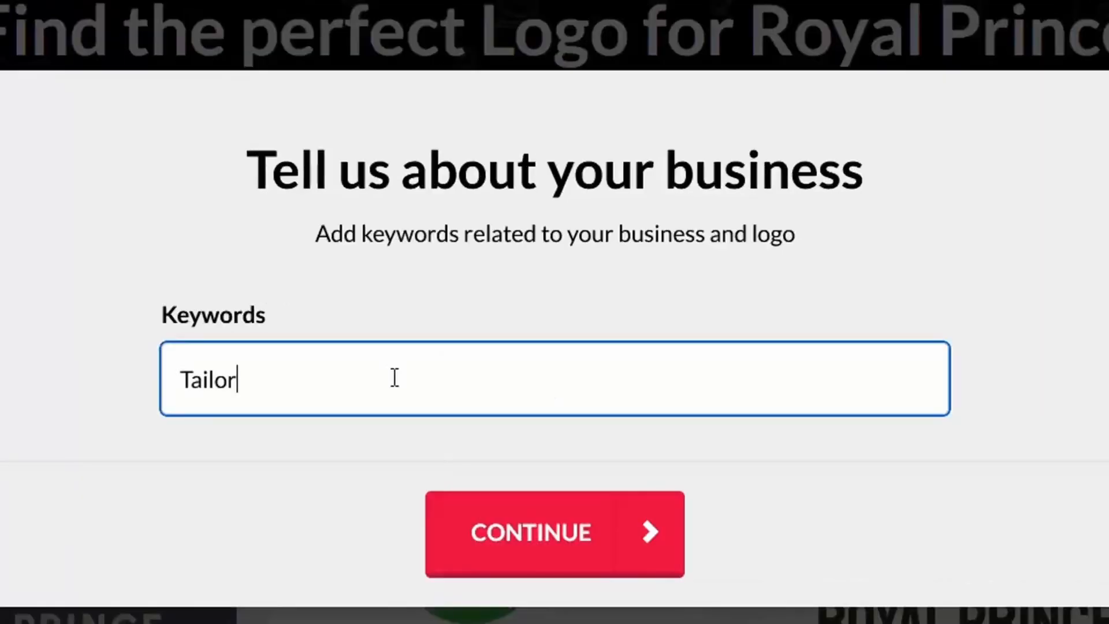
click(534, 559)
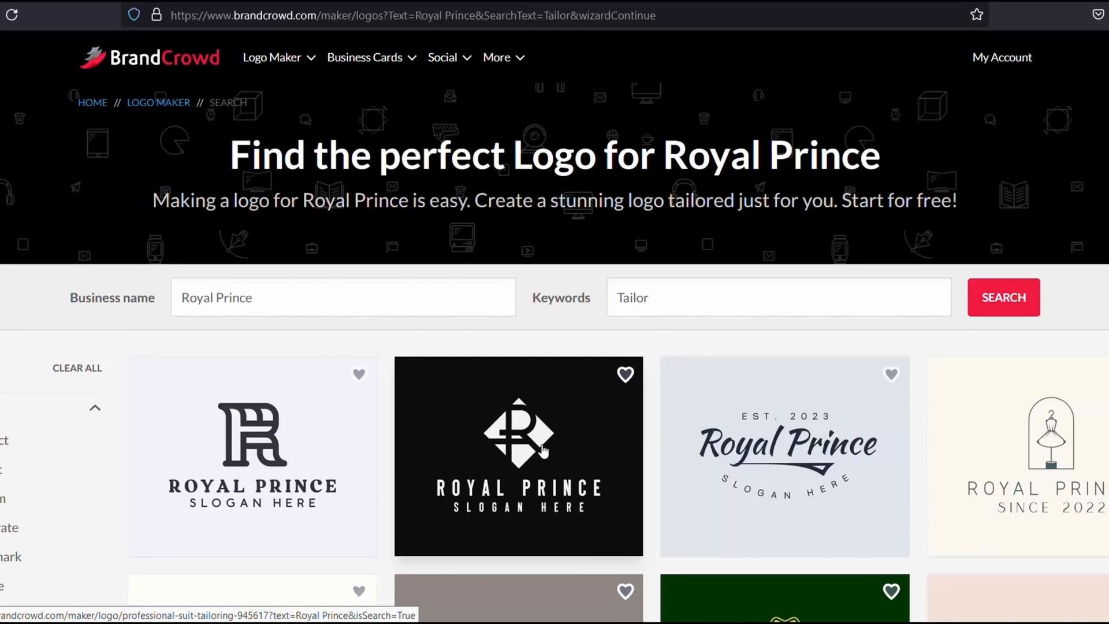
- Look through the first page of Royal Prince logo designs and go on to the second page
scroll(504, 379, down, 7)
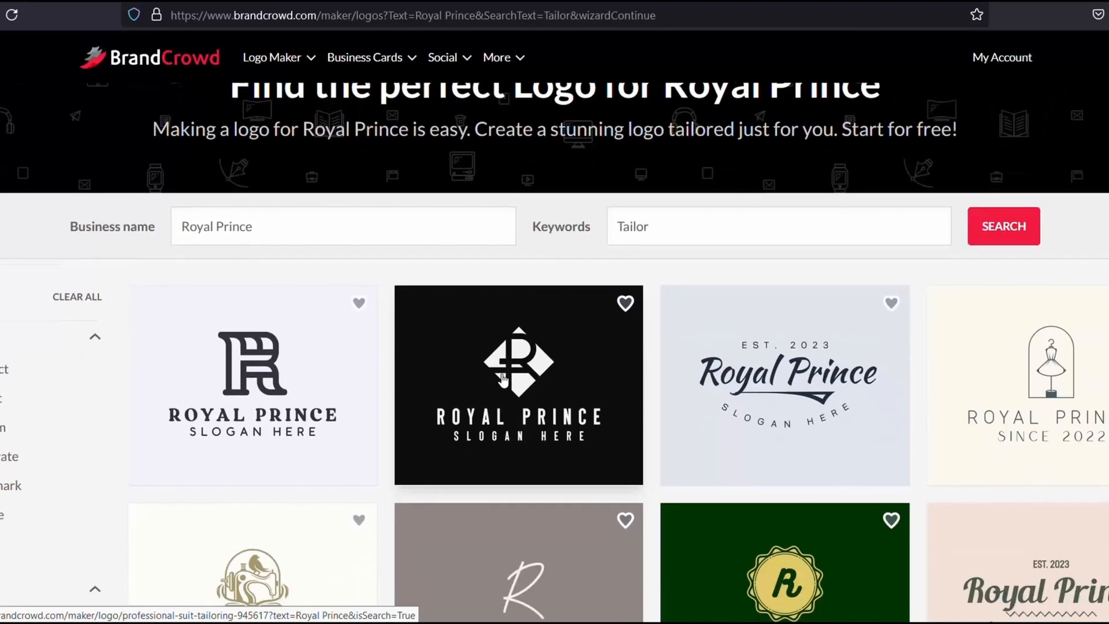
scroll(511, 379, down, 7)
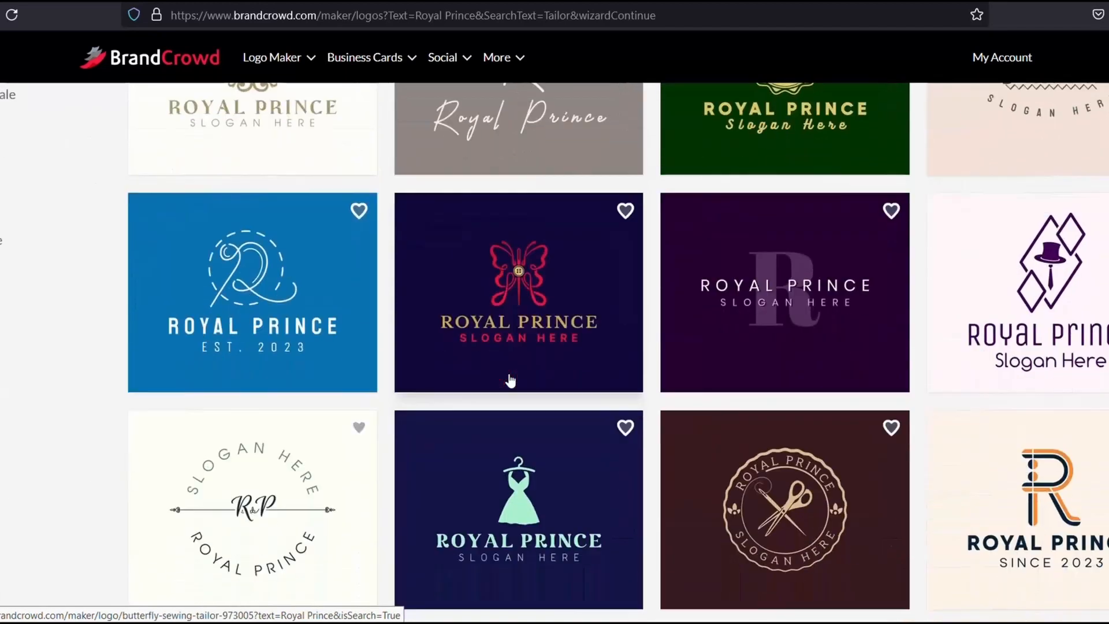
scroll(511, 381, down, 9)
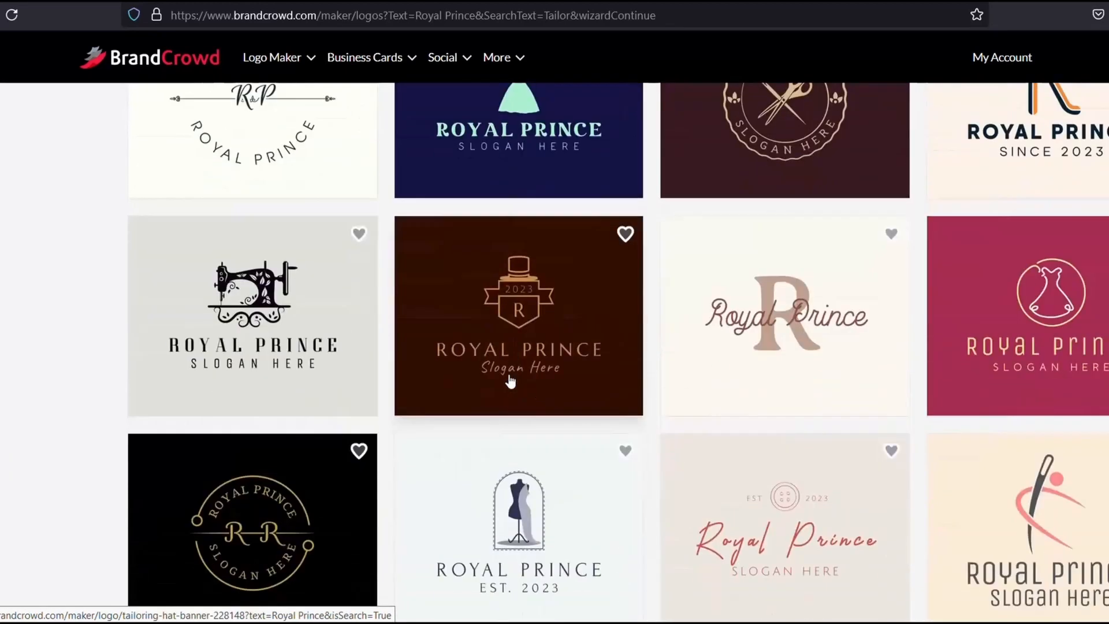
scroll(510, 380, down, 1)
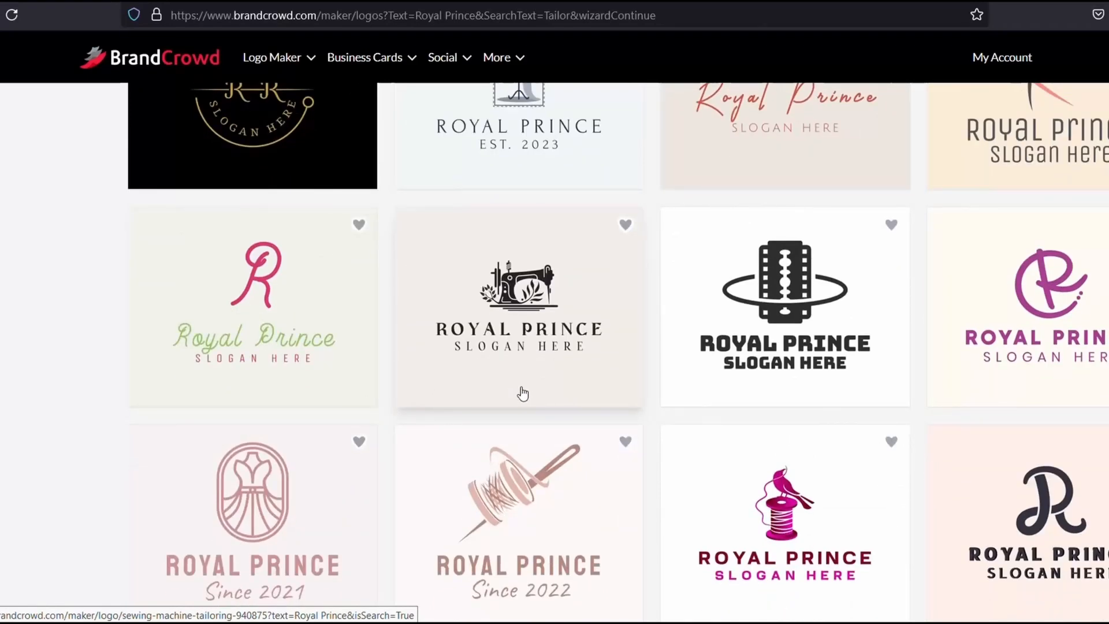
scroll(523, 394, down, 5)
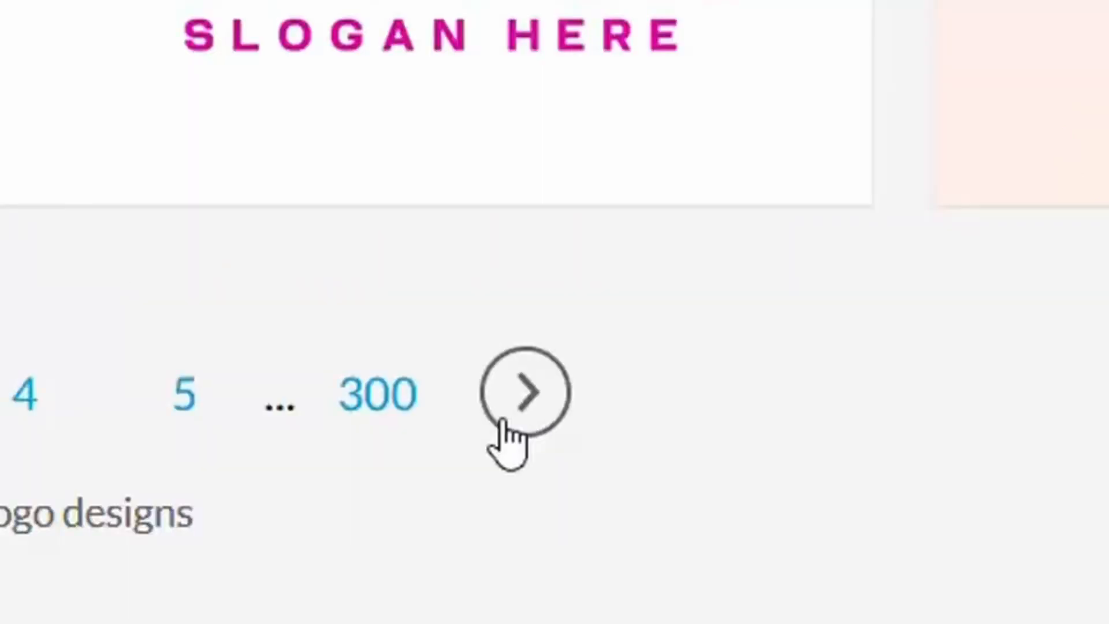
click(502, 424)
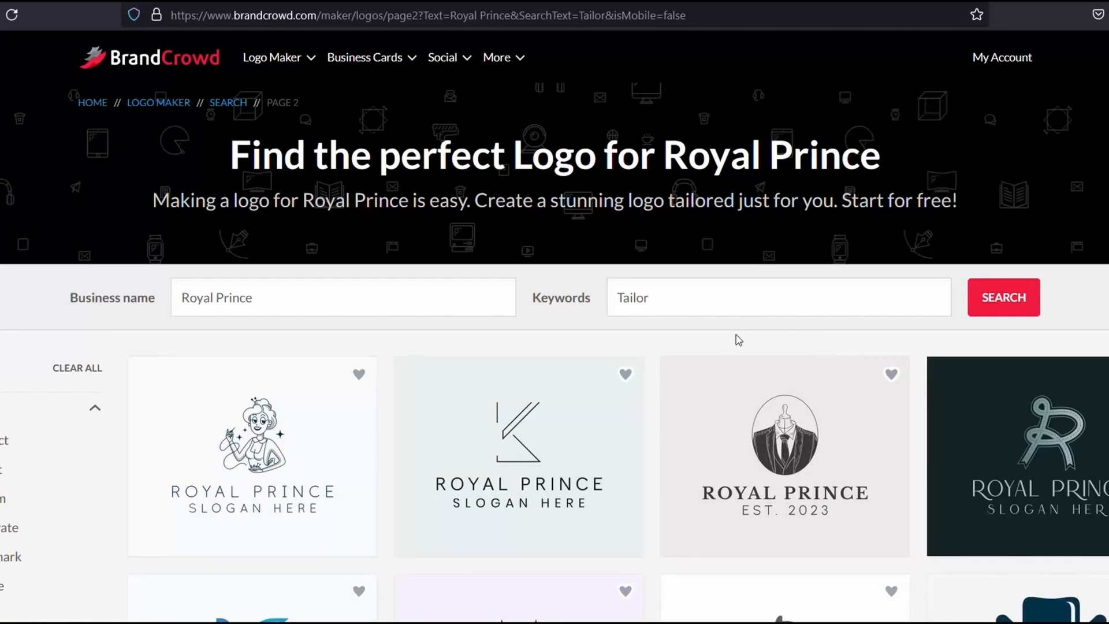
- Choose the brown sewing-machine logo with the orbit ring from the second page of designs for editing
scroll(739, 339, down, 9)
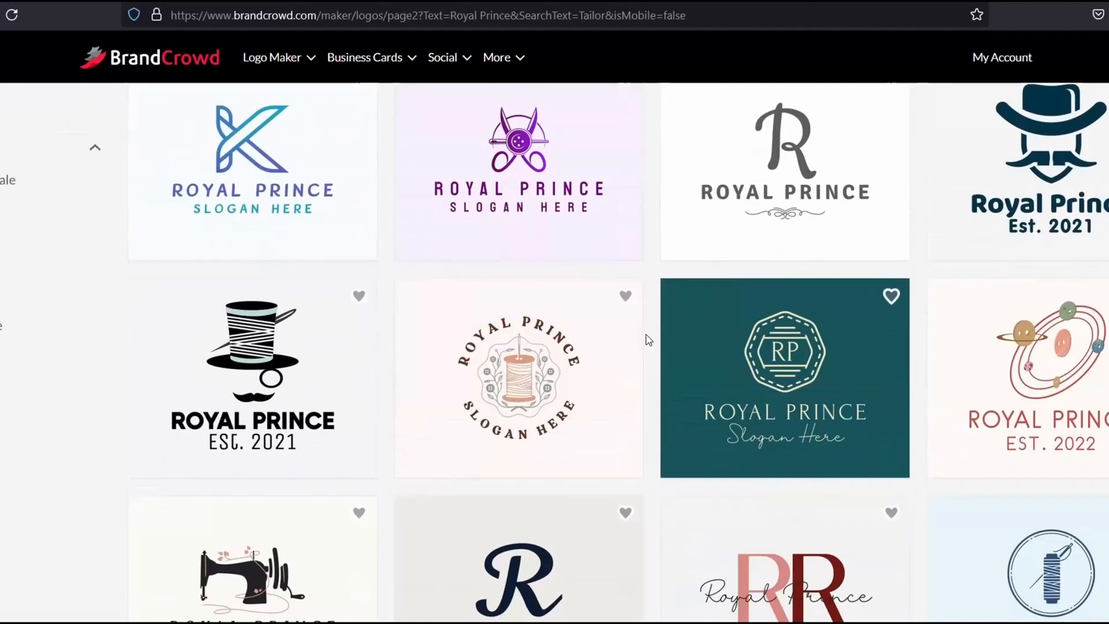
scroll(648, 339, down, 10)
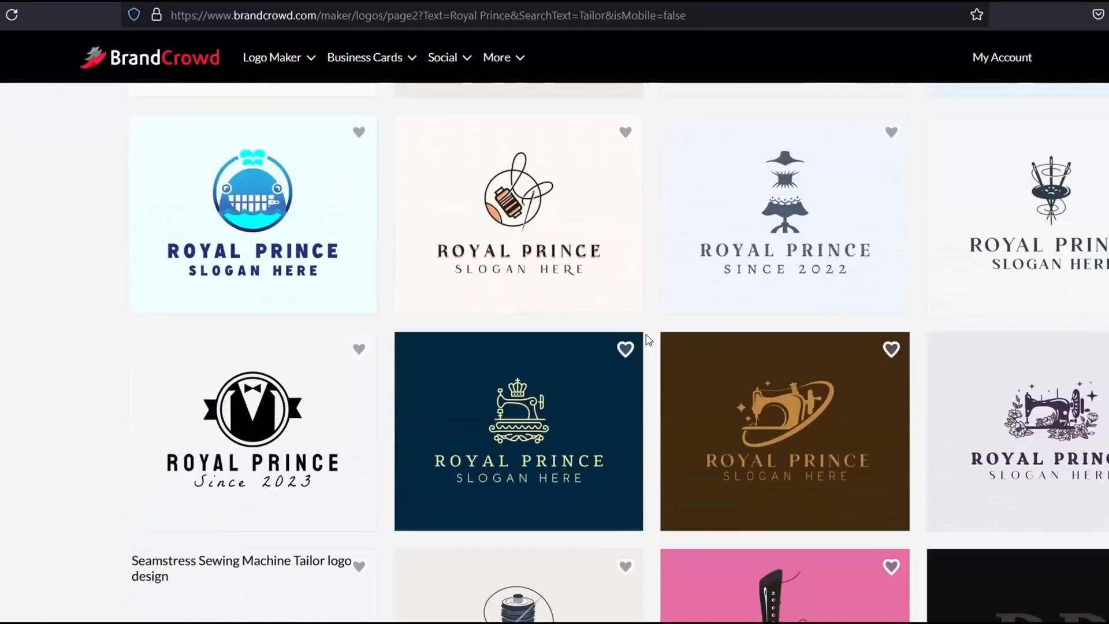
scroll(648, 339, down, 2)
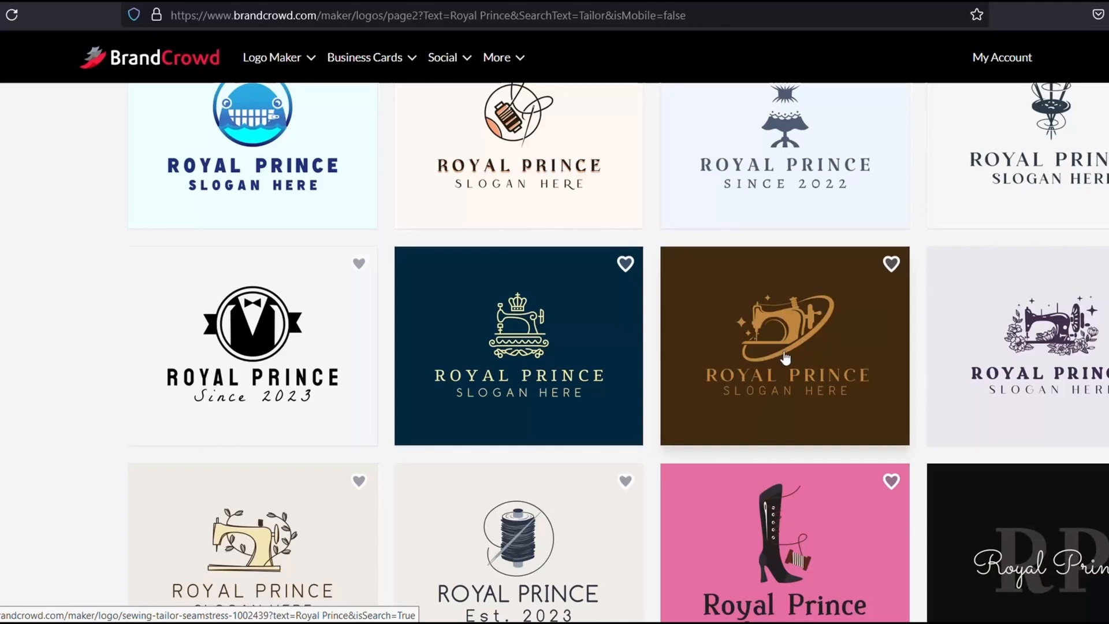
click(786, 358)
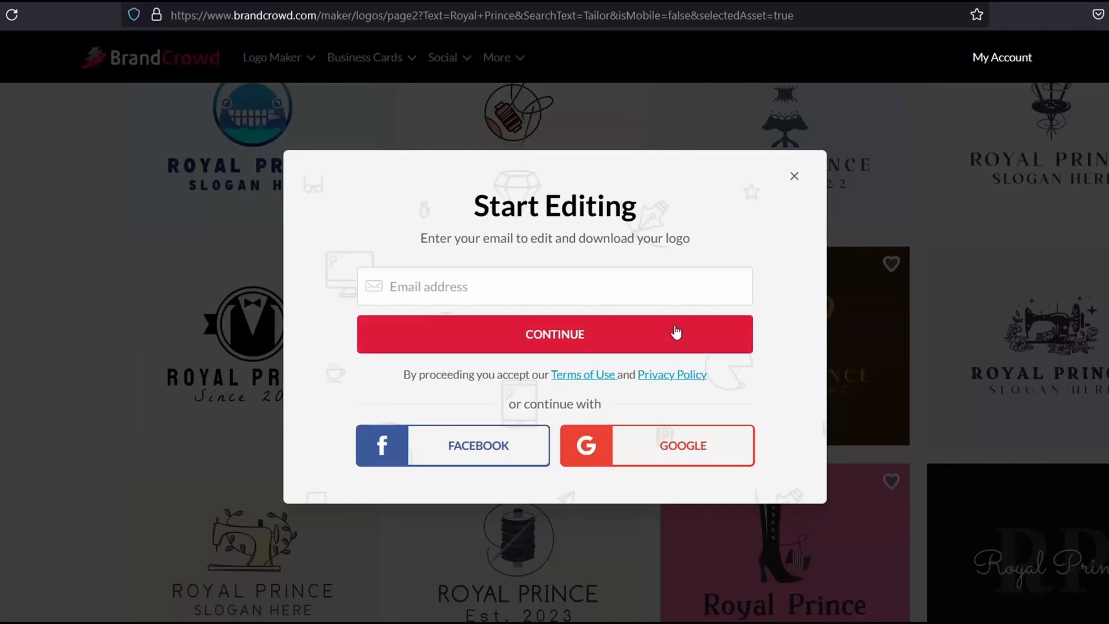
- Sign in with the Google account and select the white-on-black variation of the sewing-machine logo
click(596, 455)
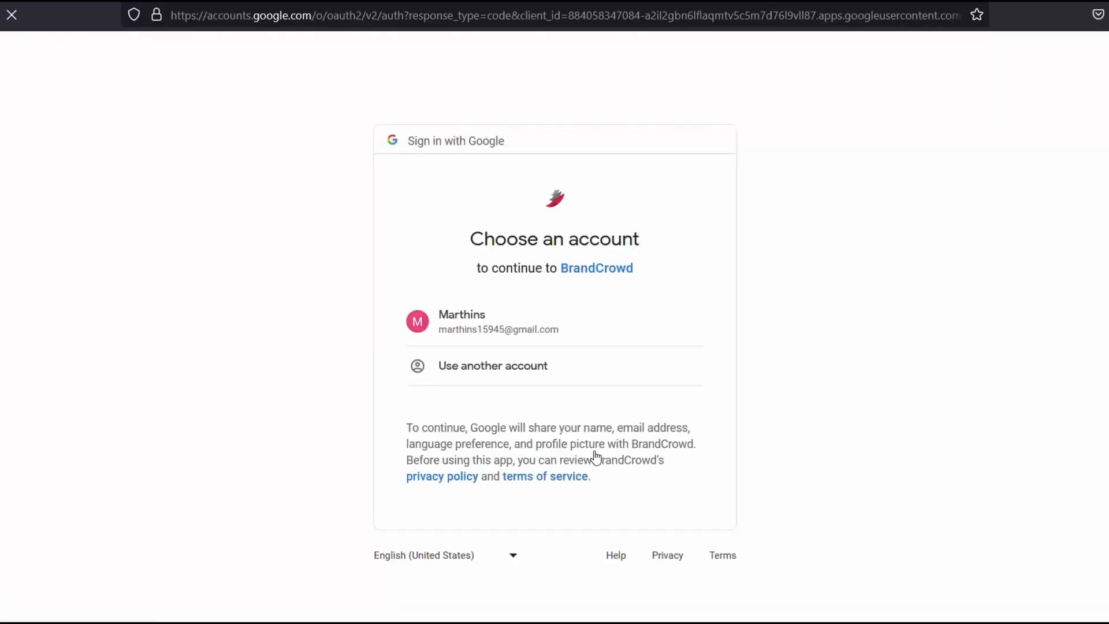
click(487, 331)
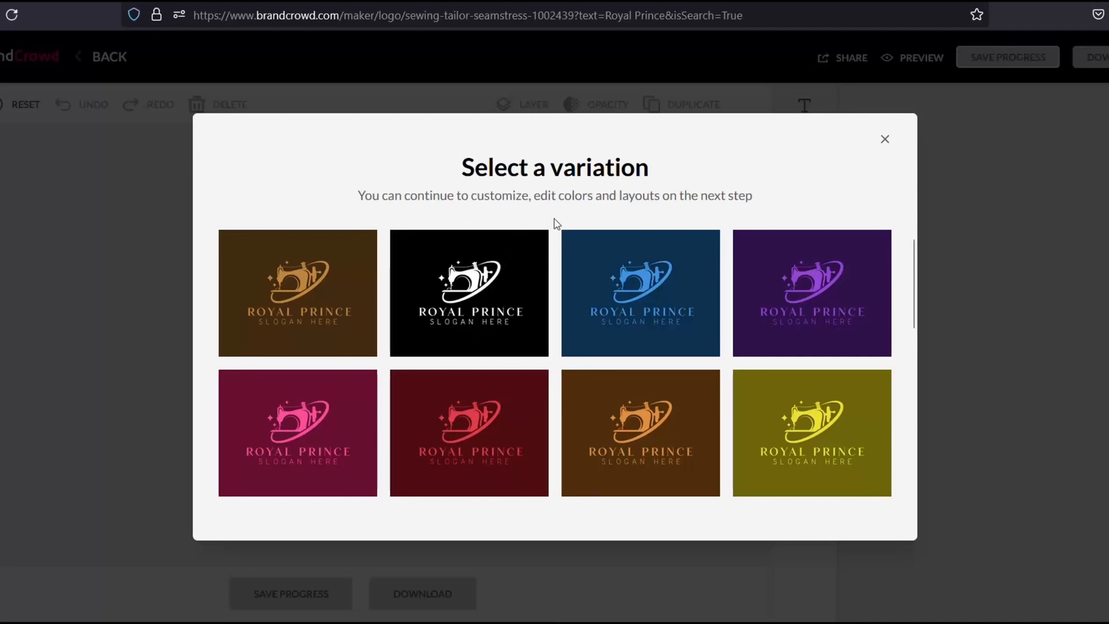
click(474, 328)
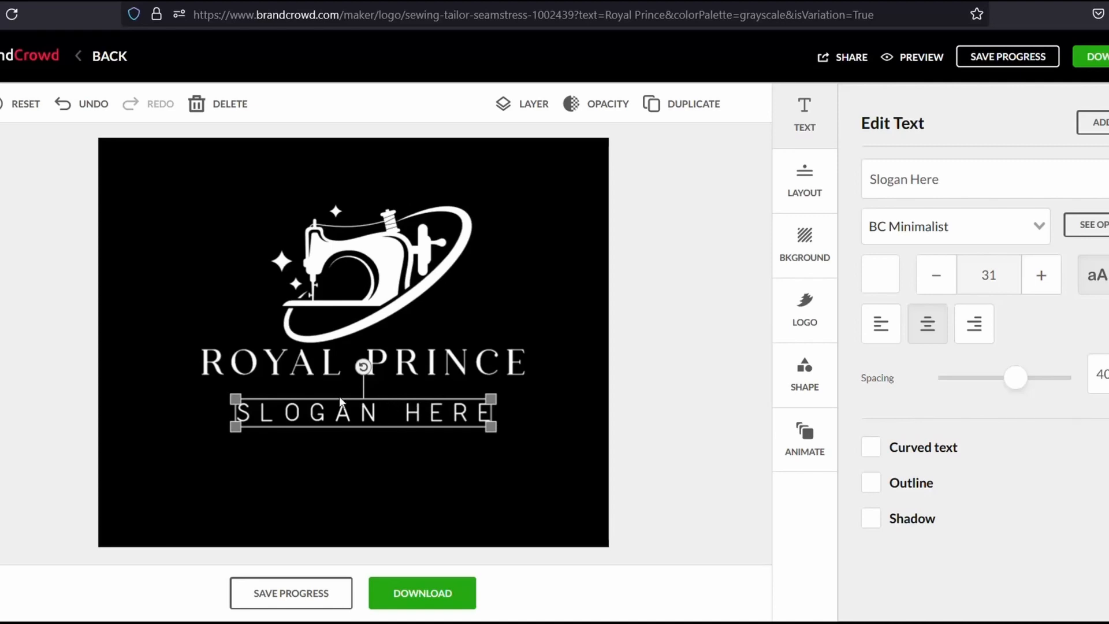
- Delete the "Slogan Here" text below the business name
mouse_move(380, 409)
mouse_down()
mouse_move(370, 408)
mouse_move(385, 407)
mouse_up()
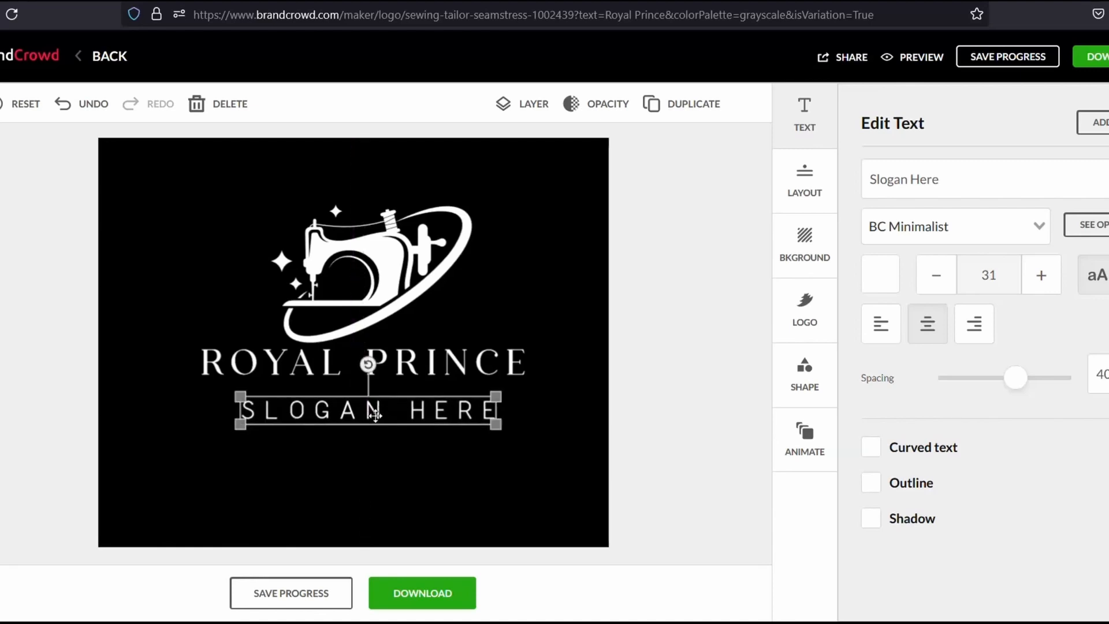
click(219, 110)
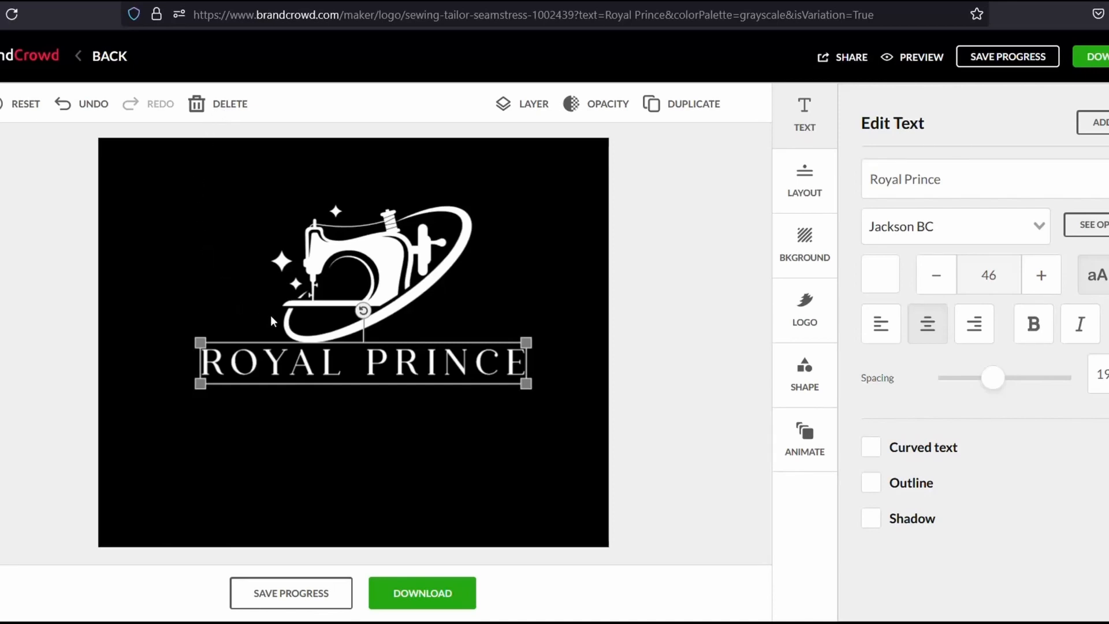
- Try adding a new tagline text below ROYAL PRINCE, delete it again, and deselect the business name
mouse_move(349, 265)
mouse_down()
mouse_move(349, 242)
mouse_move(343, 259)
mouse_move(319, 264)
mouse_move(336, 277)
mouse_move(336, 242)
mouse_move(325, 259)
mouse_move(338, 268)
mouse_up()
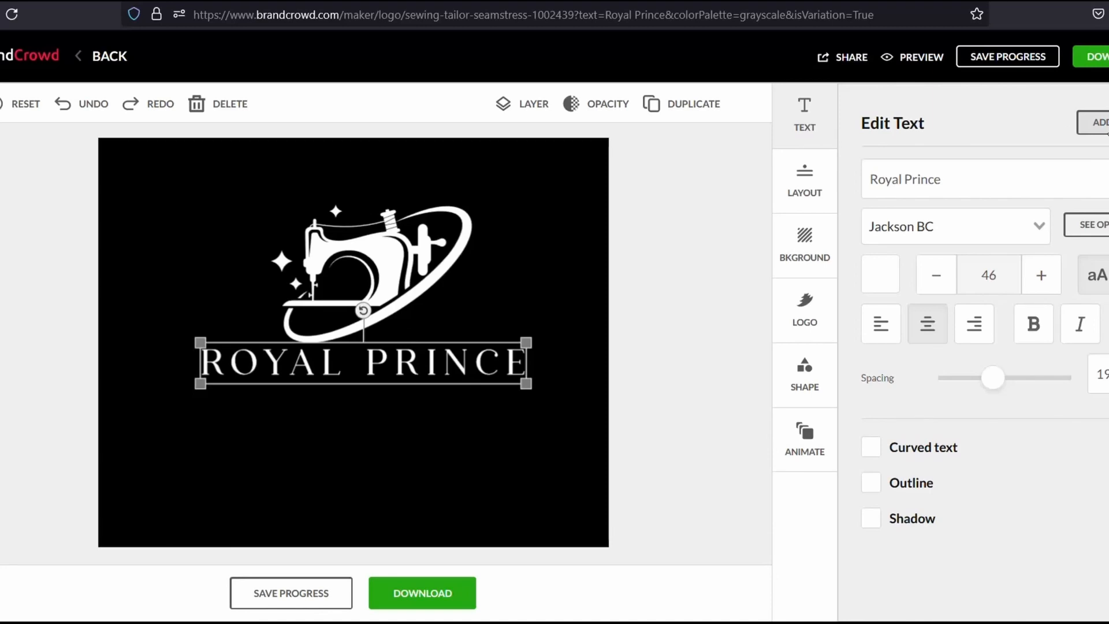
click(1097, 122)
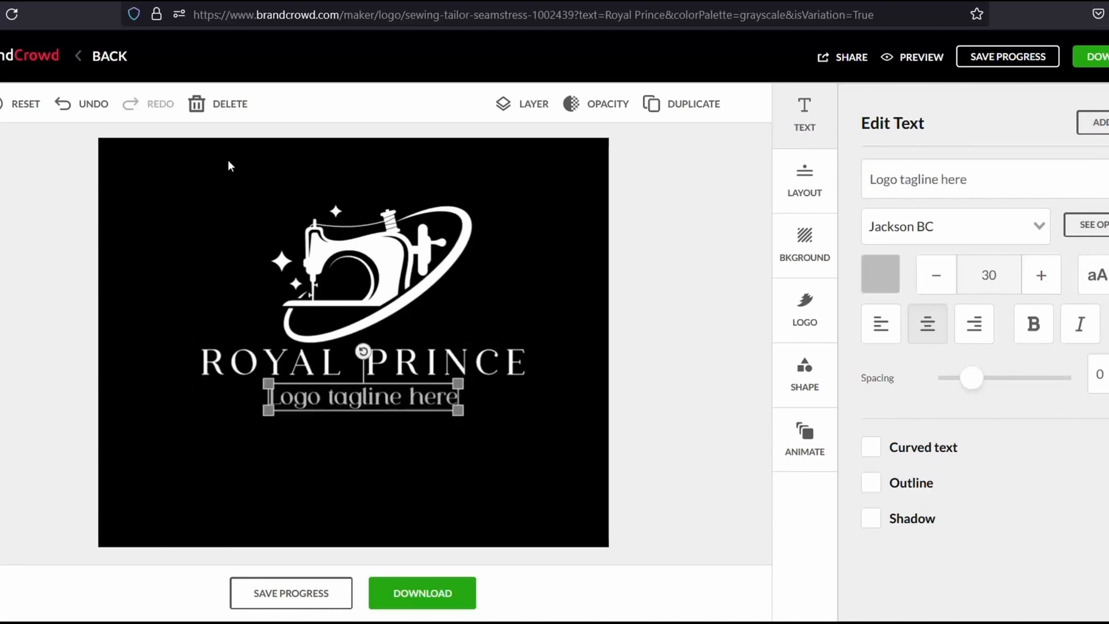
click(198, 107)
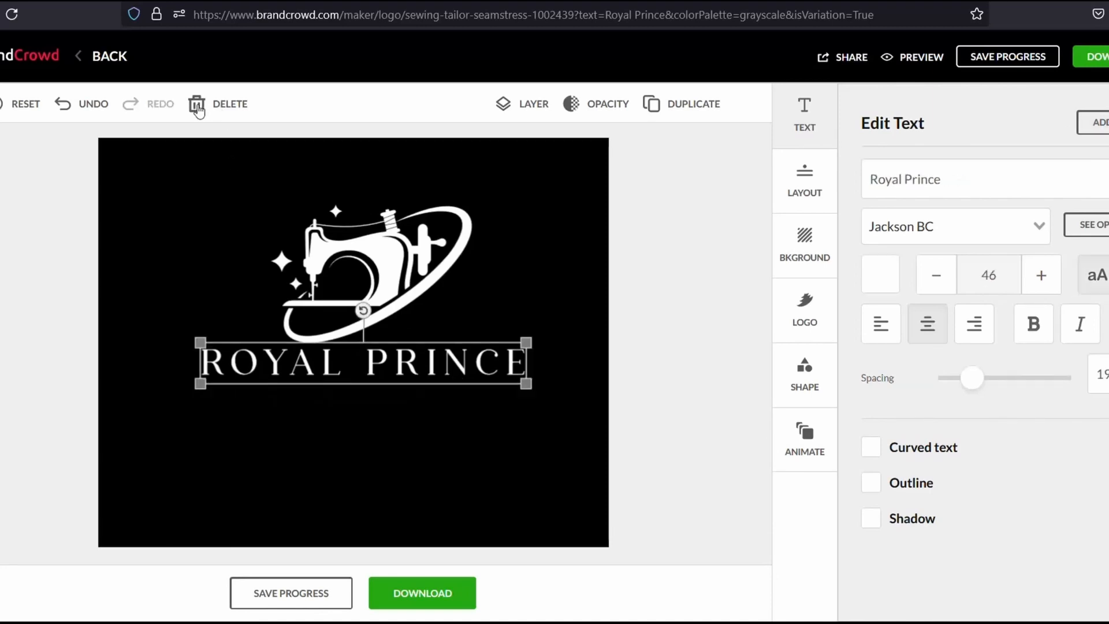
click(504, 271)
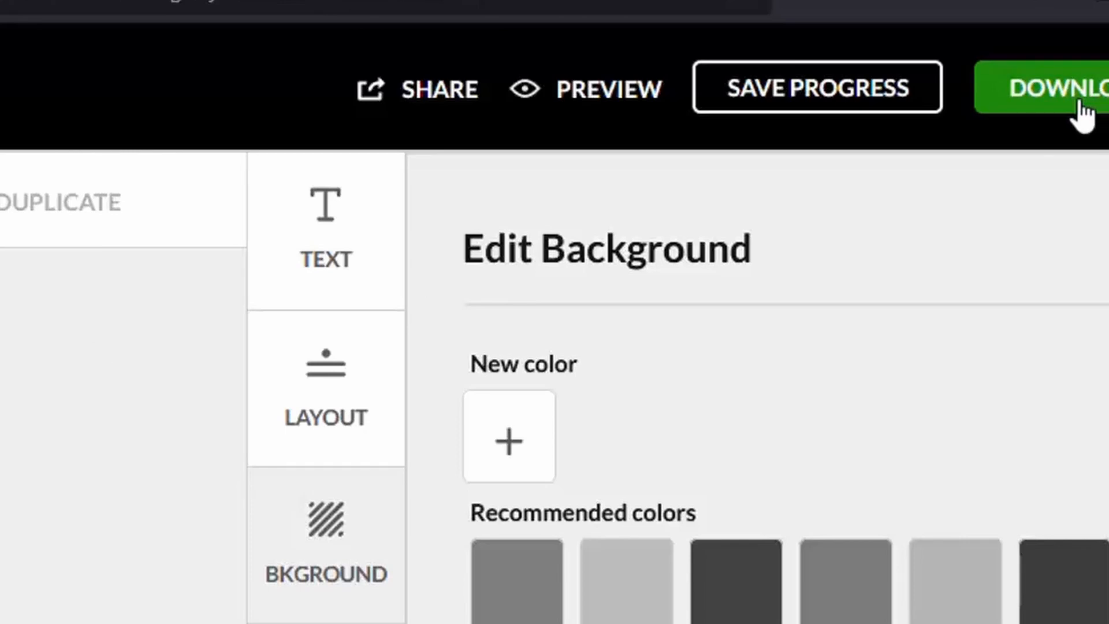
- Check the packages offered for downloading the logo, and return to the logo editor
click(1082, 113)
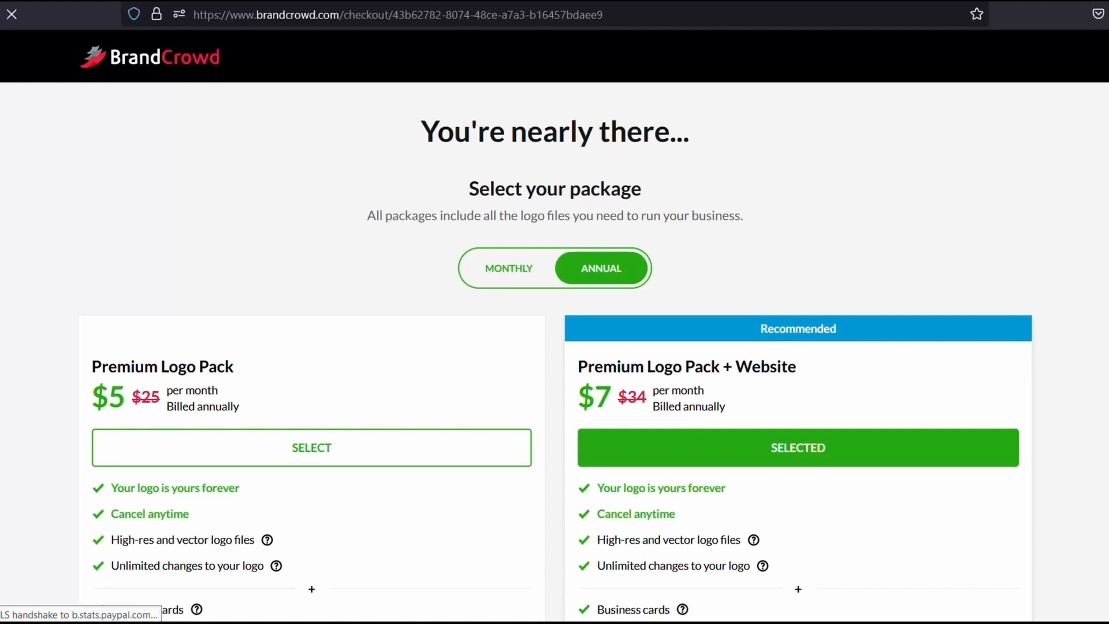
scroll(554, 328, down, 2)
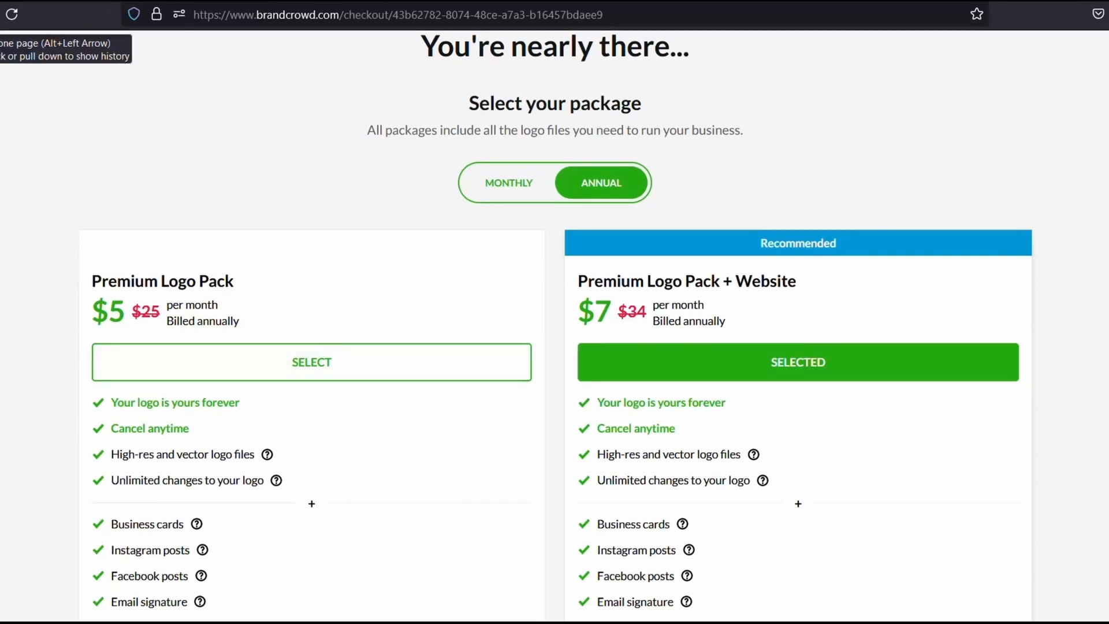
key(alt+Left)
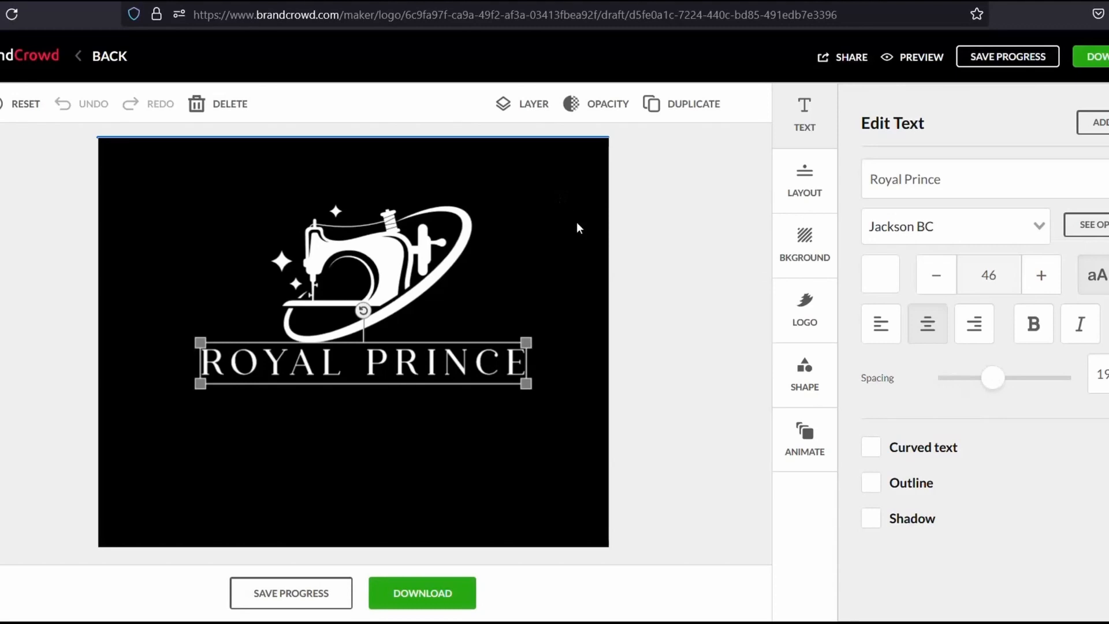
- Capture the sewing-machine symbol and the ROYAL PRINCE text as a rectangular screen snip, with no object selected
click(589, 246)
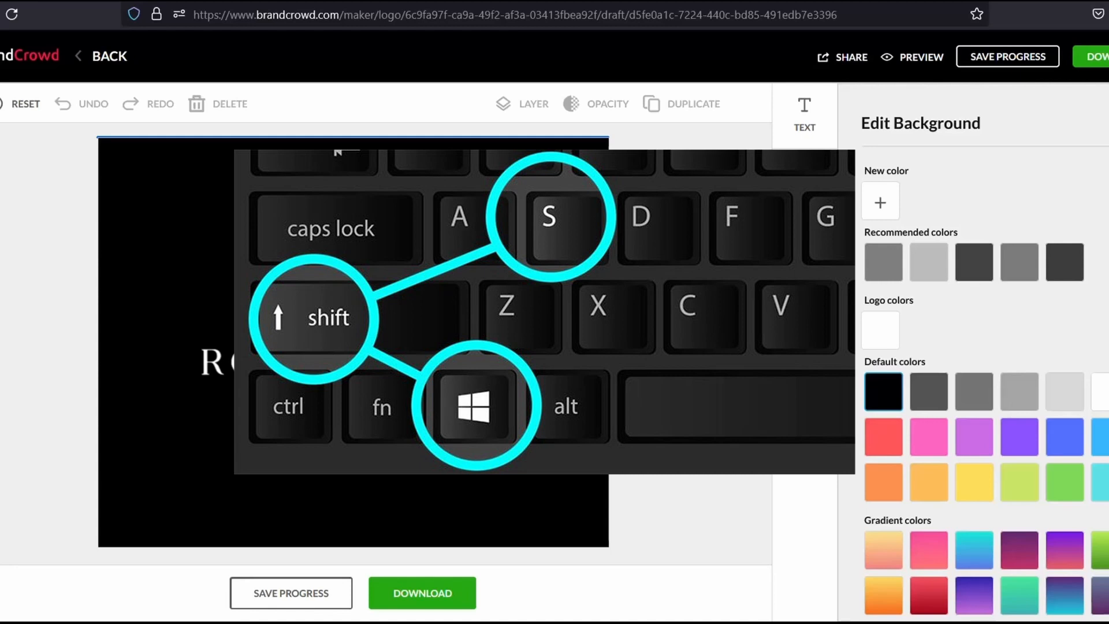
key(super+shift+s)
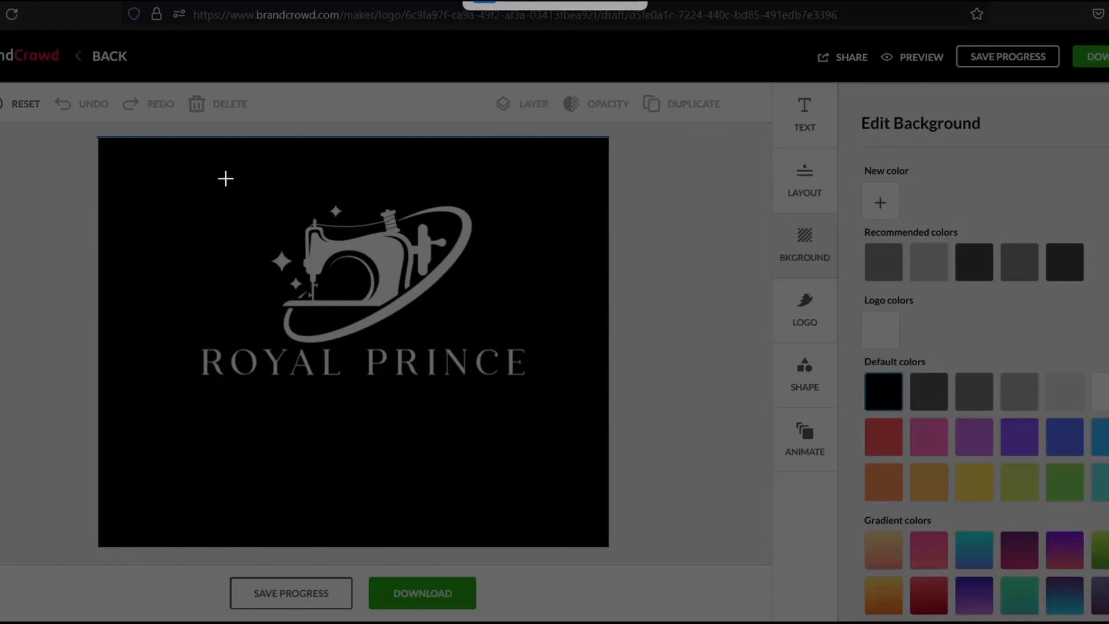
drag(182, 185, 534, 397)
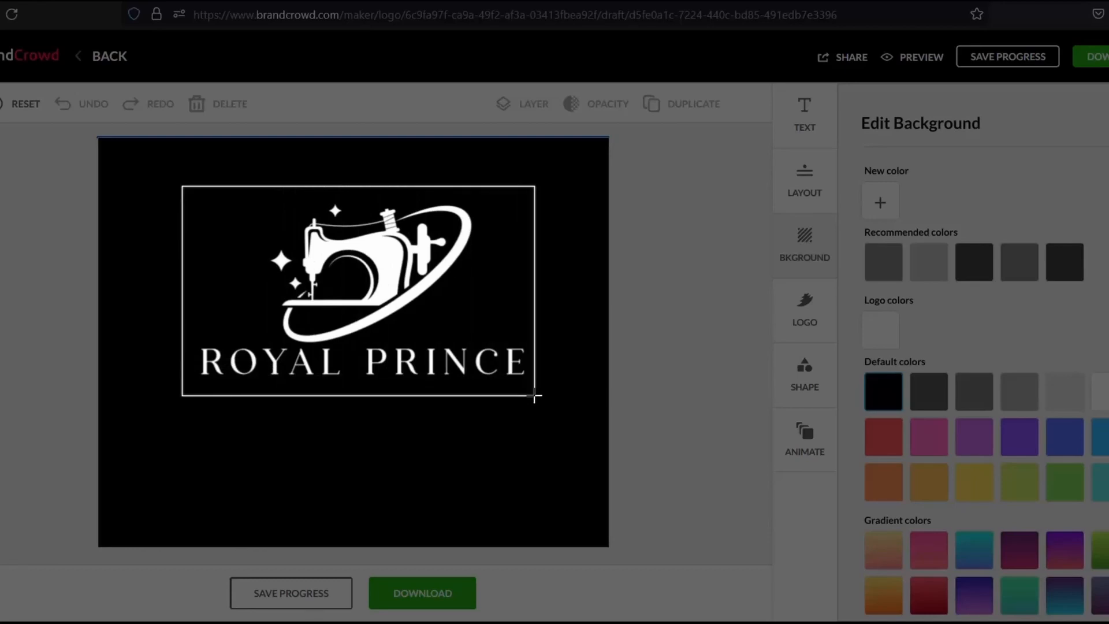
drag(535, 397, 534, 397)
key(super+v)
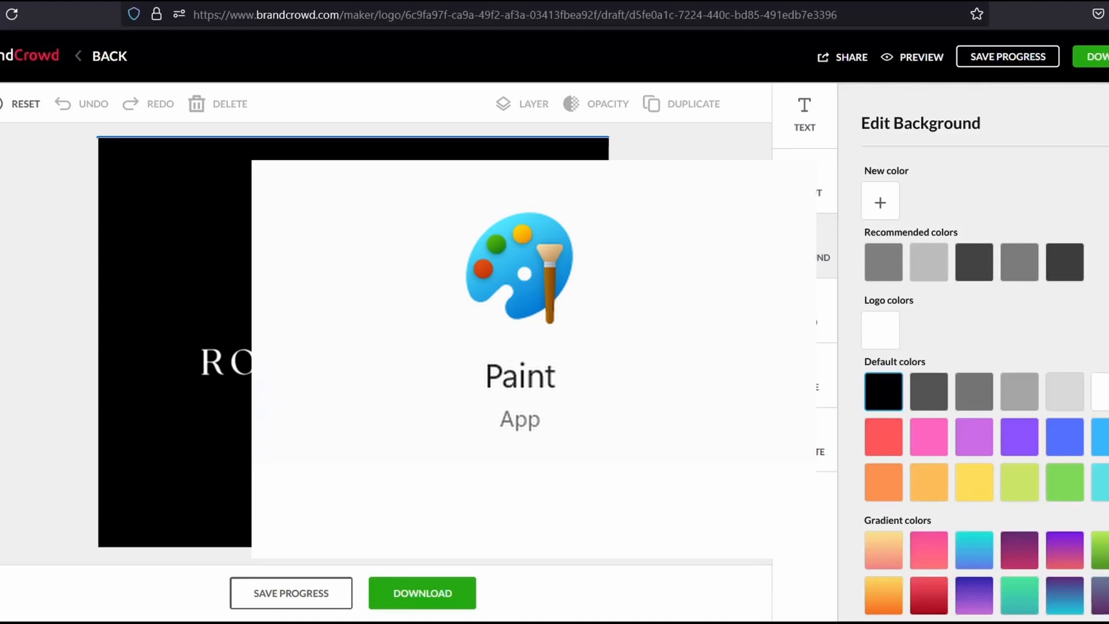
- Search the system for "paint" and open the Paint app
key(super)
key(super)
key(super)
text(paint)
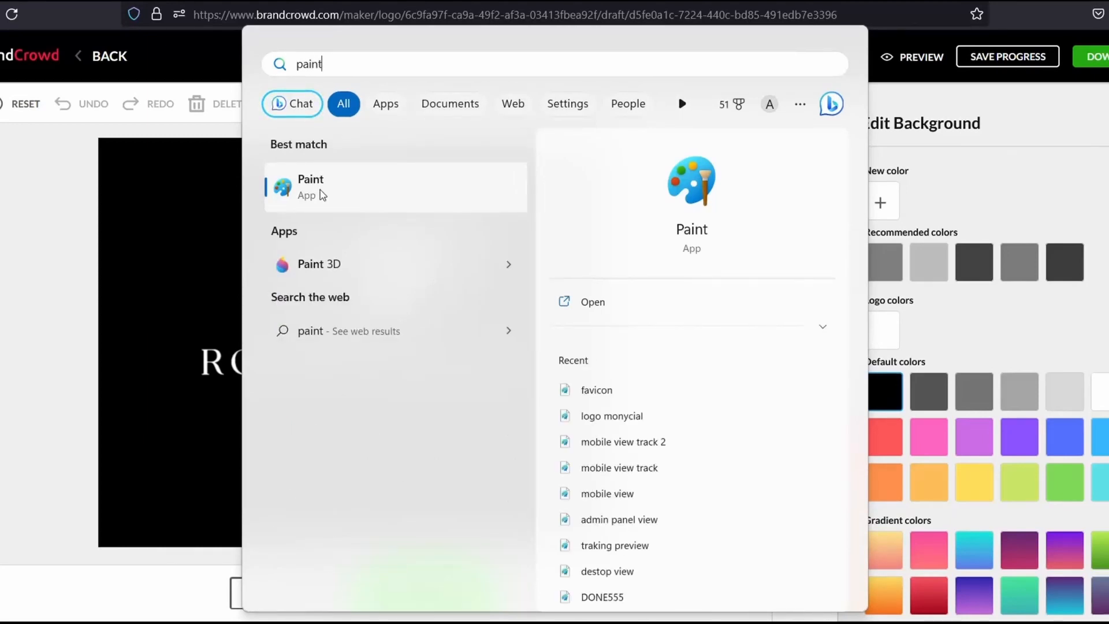
click(322, 194)
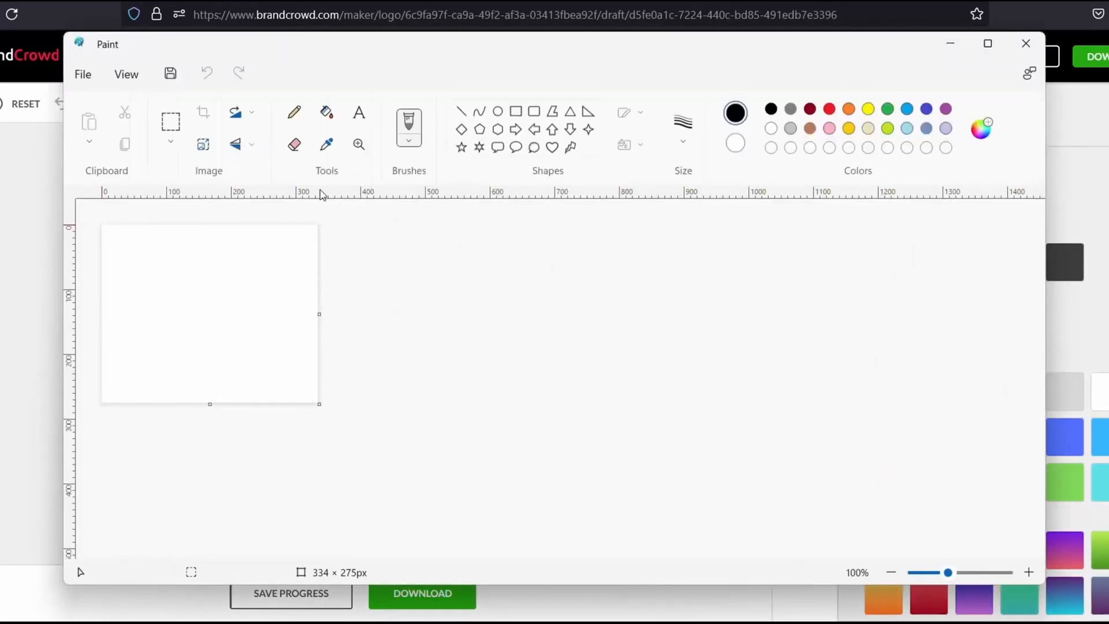
- Paste the captured ROYAL PRINCE logo snip onto the blank canvas
right_click(162, 252)
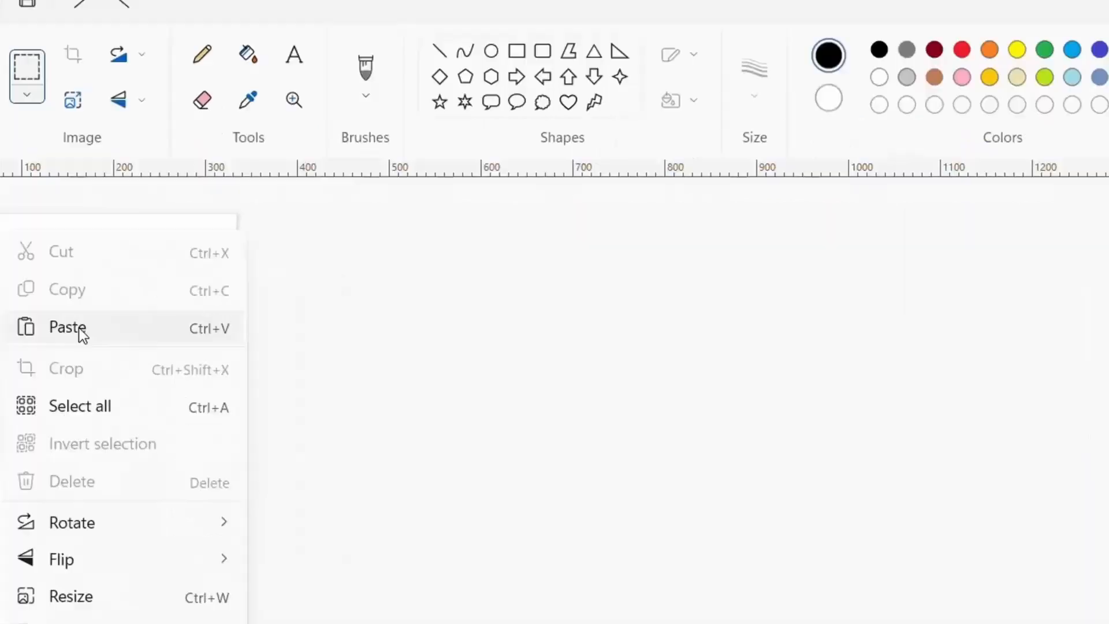
click(78, 327)
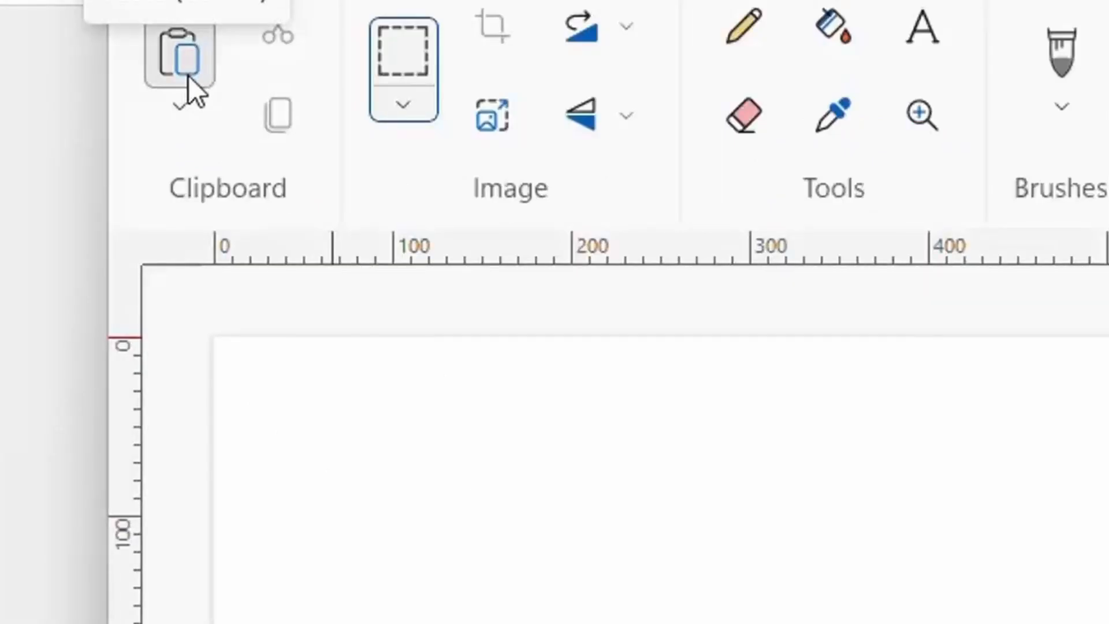
click(182, 74)
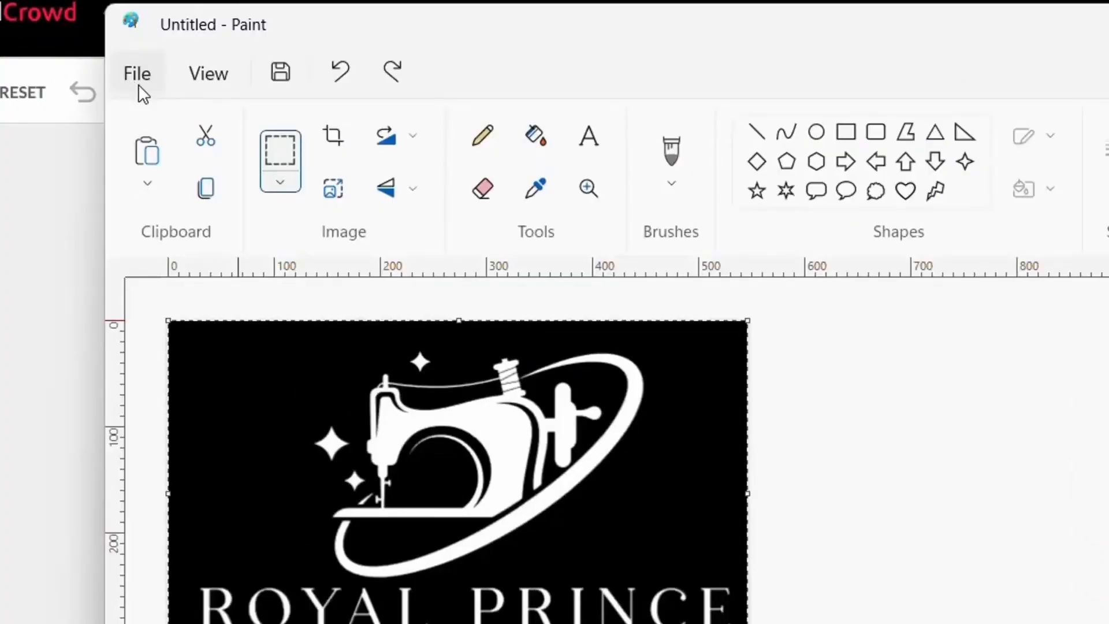
- Save the pasted image as a PNG named "logo" in New folder (3) inside Documents
click(138, 81)
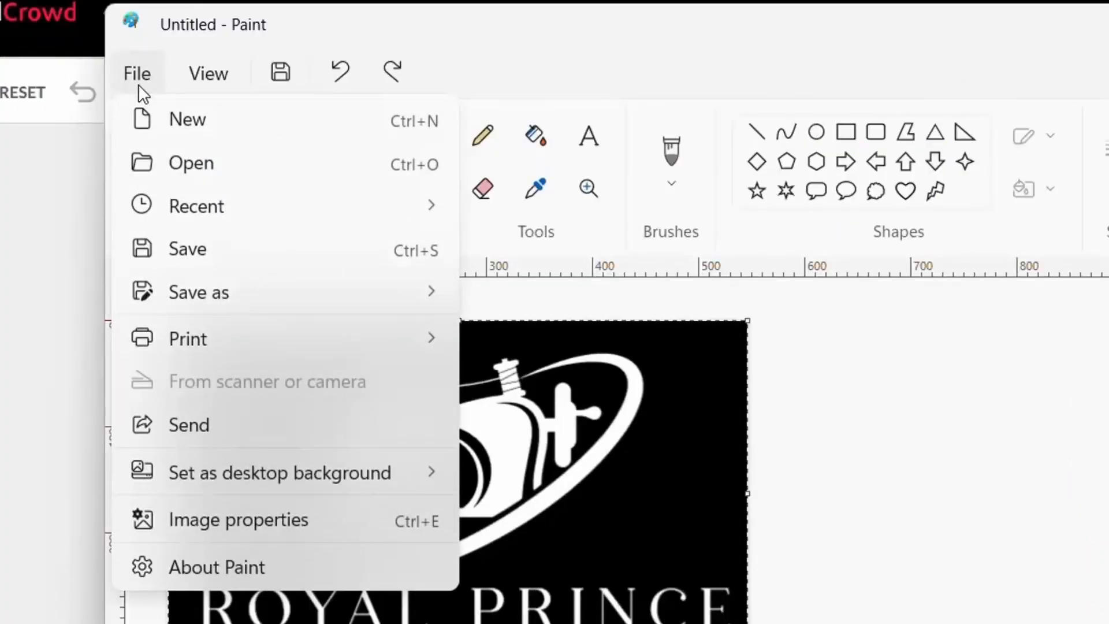
click(201, 293)
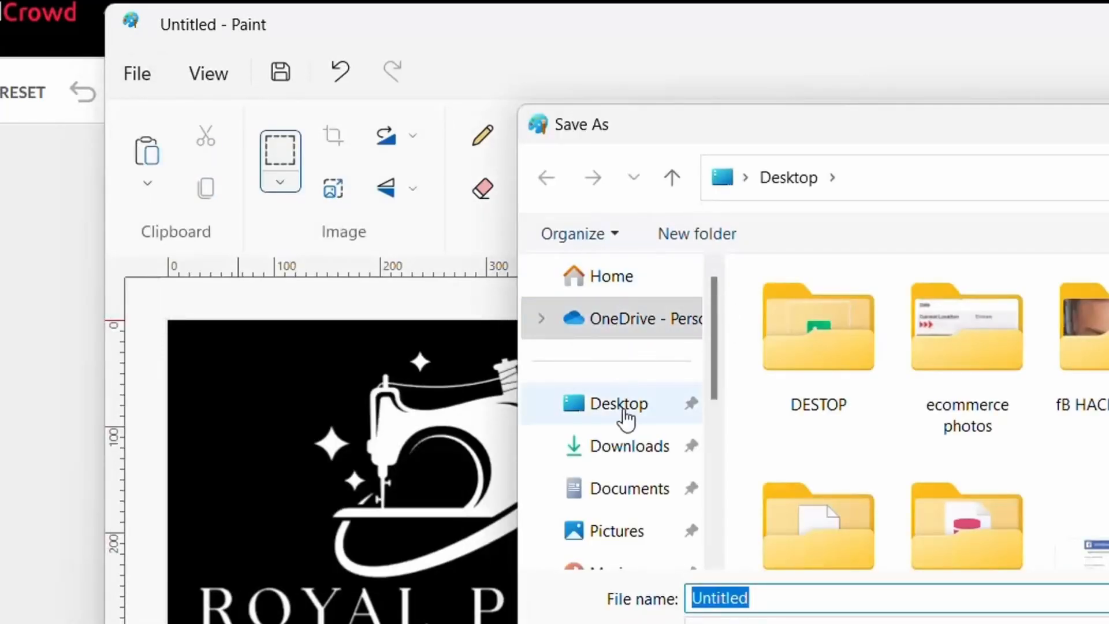
click(622, 490)
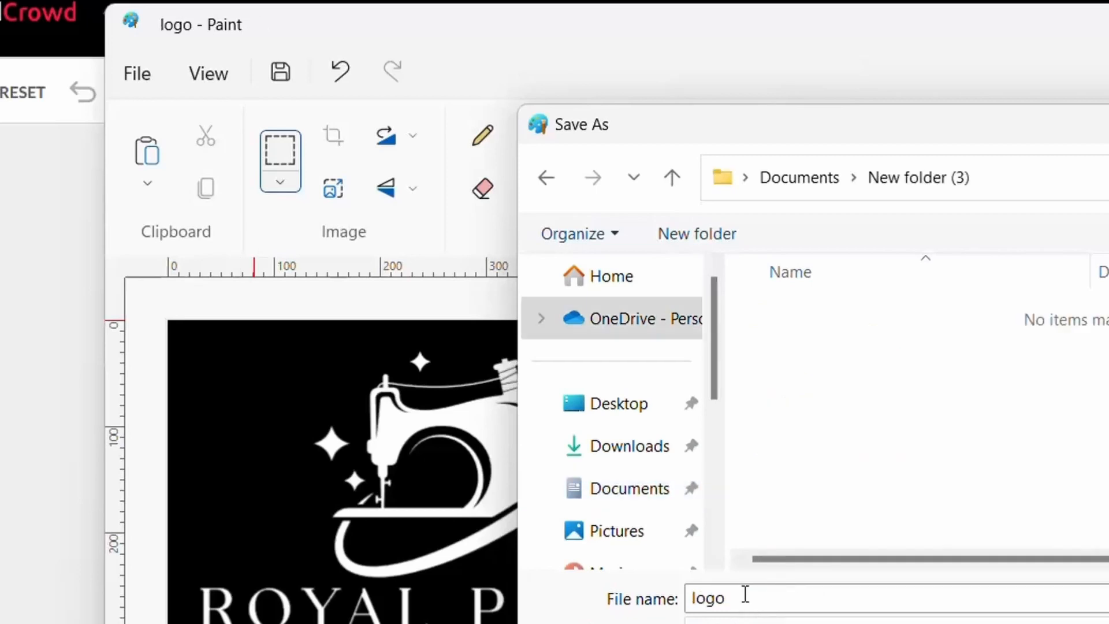
click(726, 596)
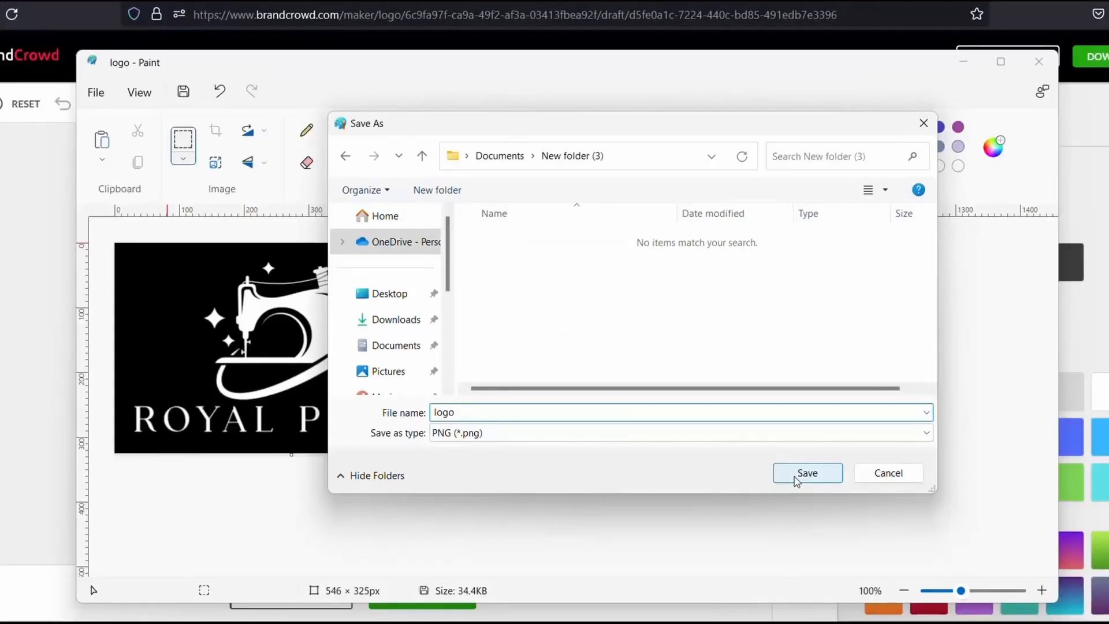
click(796, 480)
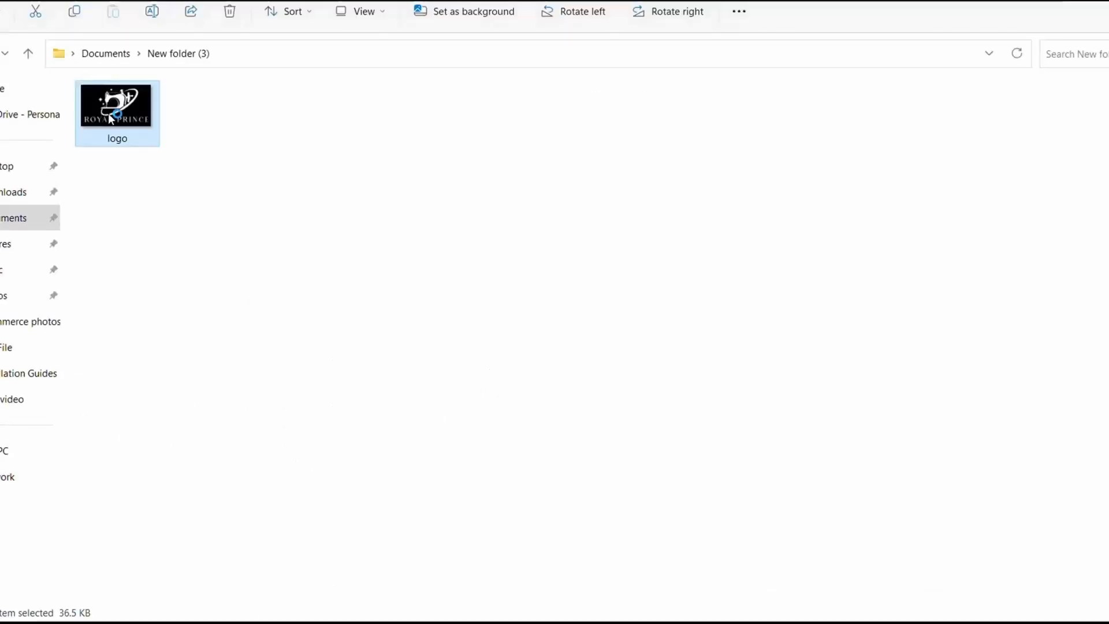
- Open the saved logo image from New folder (3) and examine it enlarged and at normal size
double_click(112, 113)
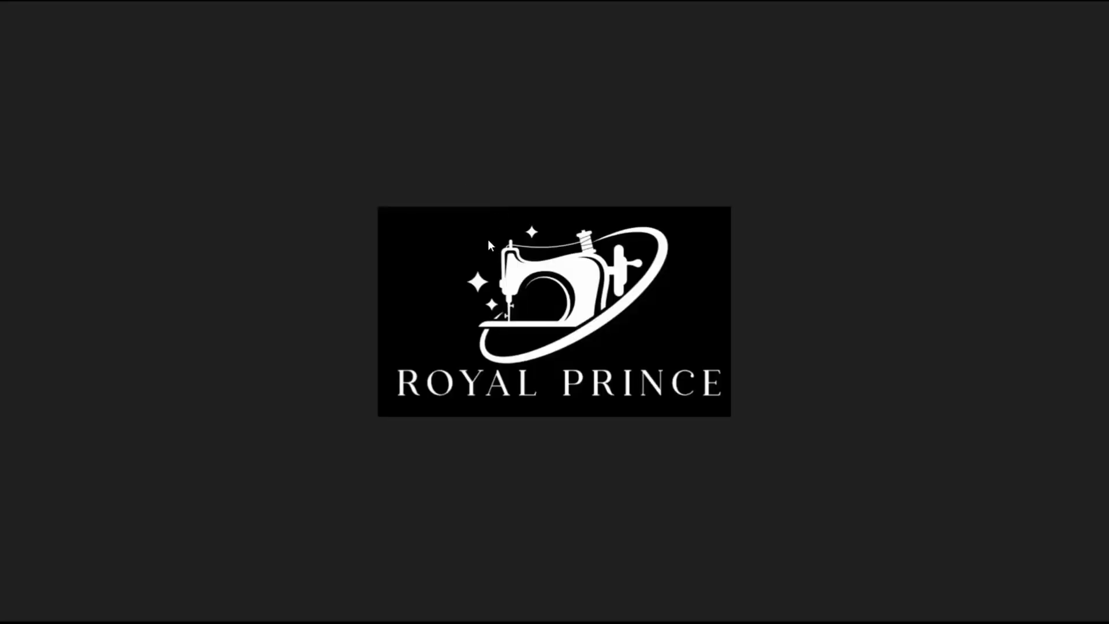
scroll(485, 284, up, 5)
scroll(486, 284, down, 3)
scroll(486, 284, down, 2)
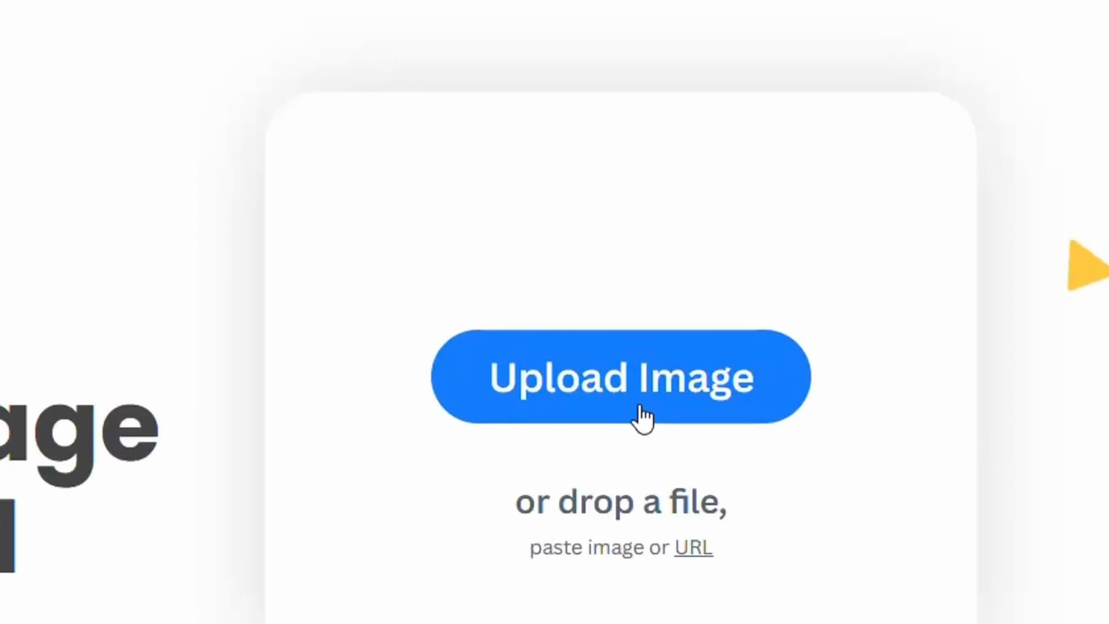
- Upload the logo image from New folder (3) to remove.bg and download the background-free preview image
click(643, 417)
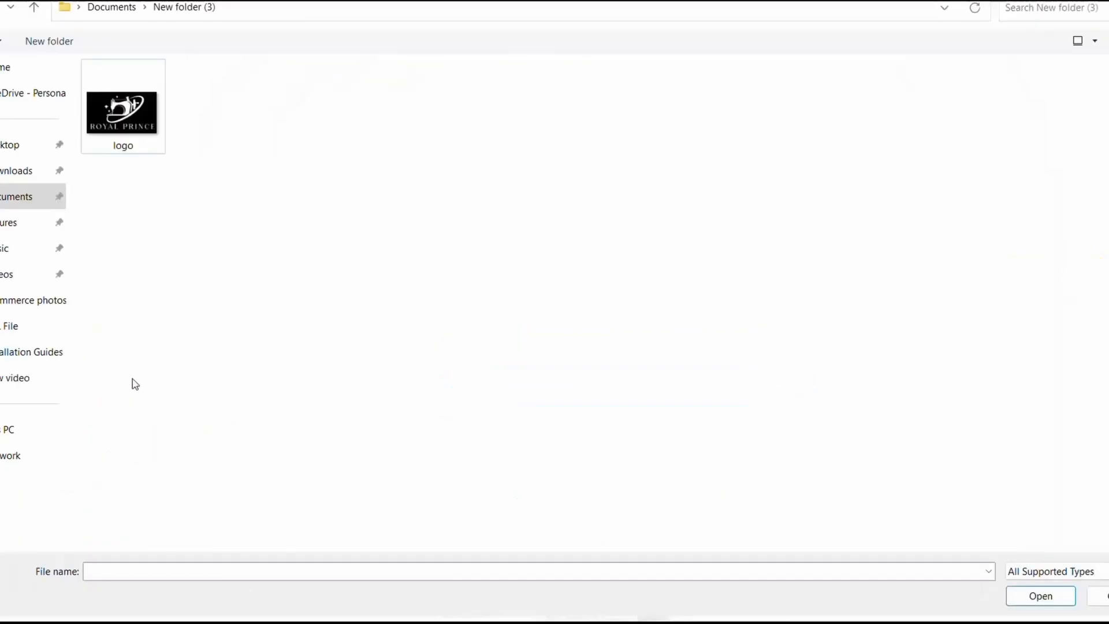
click(131, 148)
click(1022, 605)
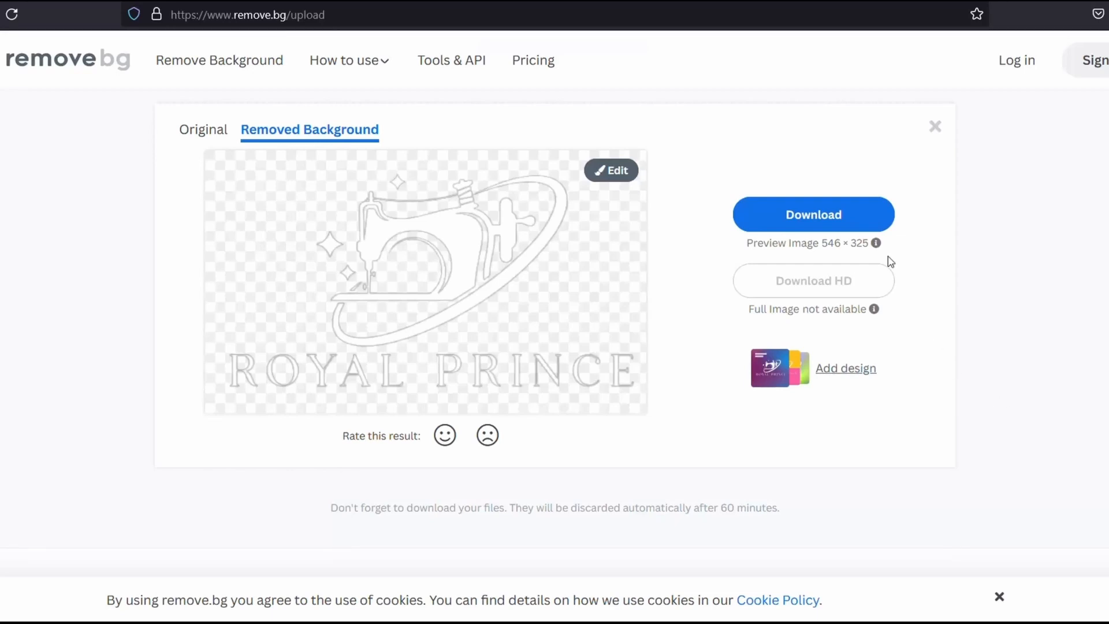
click(875, 230)
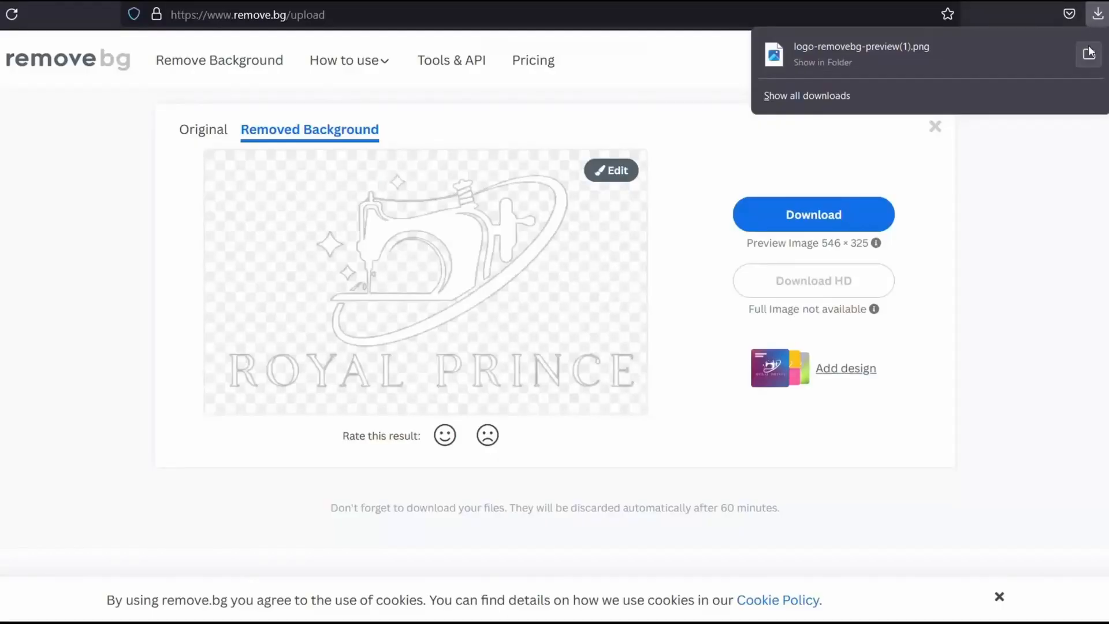
- Open the downloaded logo-removebg-preview(1).png and examine the transparent logo up close
click(923, 60)
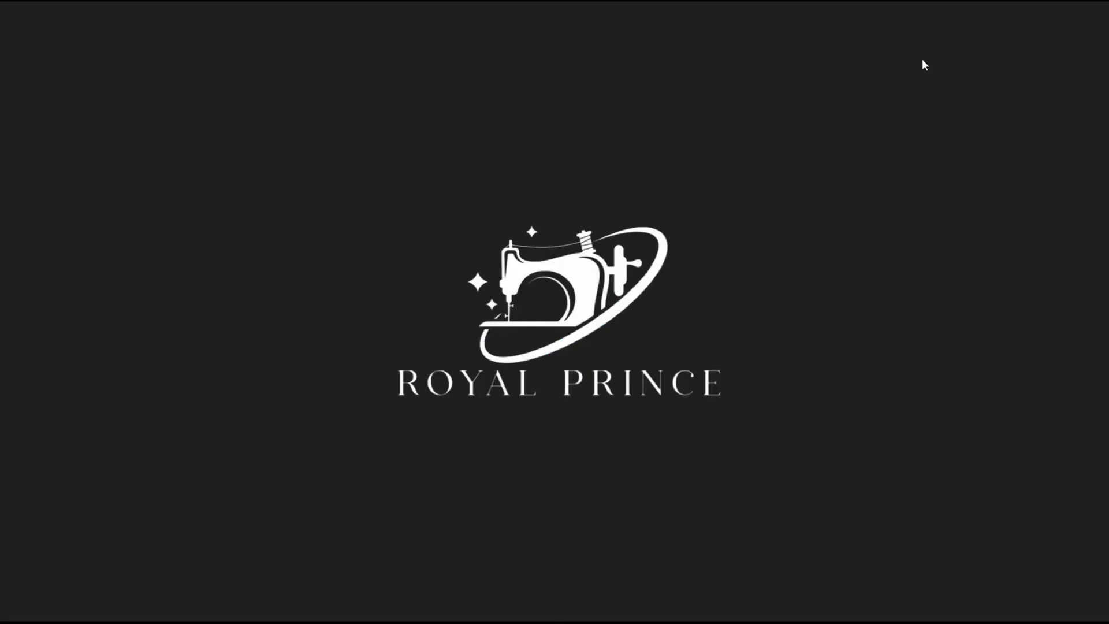
scroll(713, 267, up, 5)
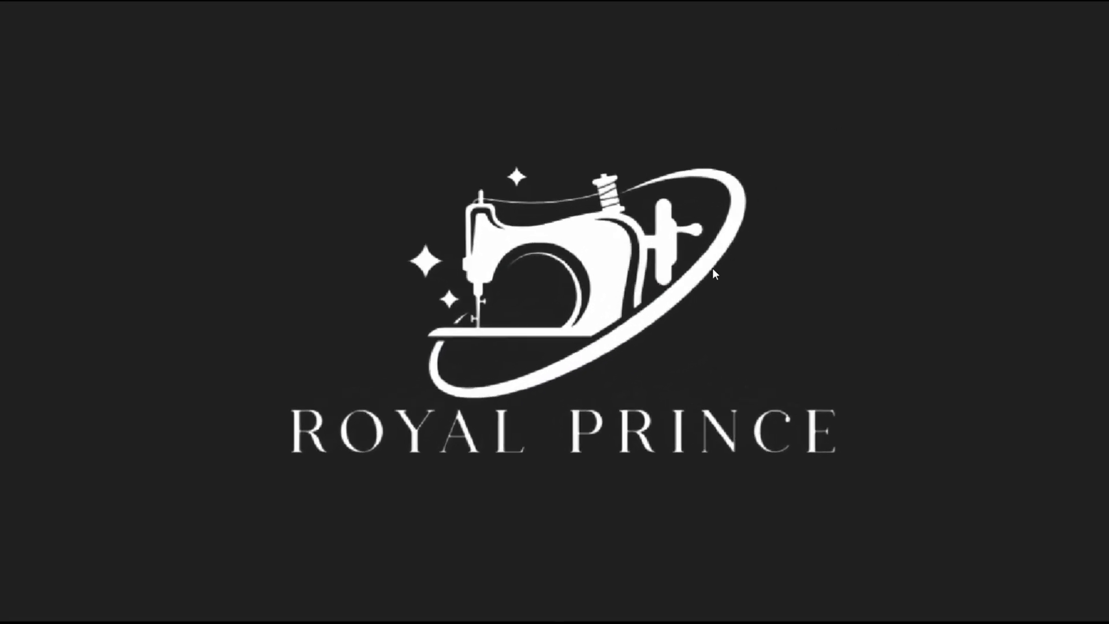
scroll(714, 271, down, 2)
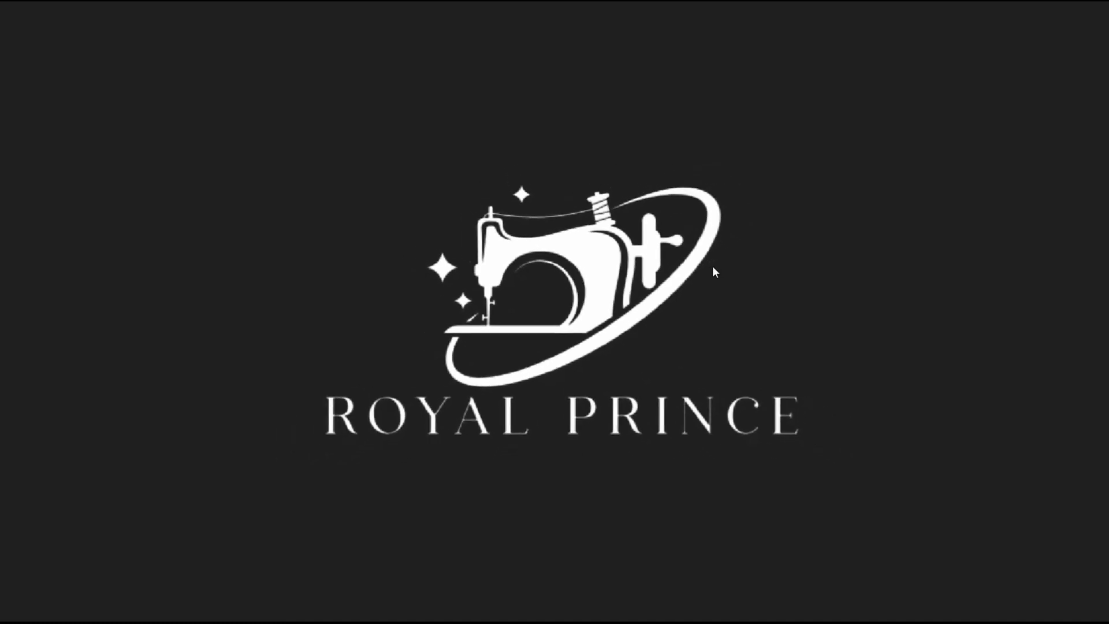